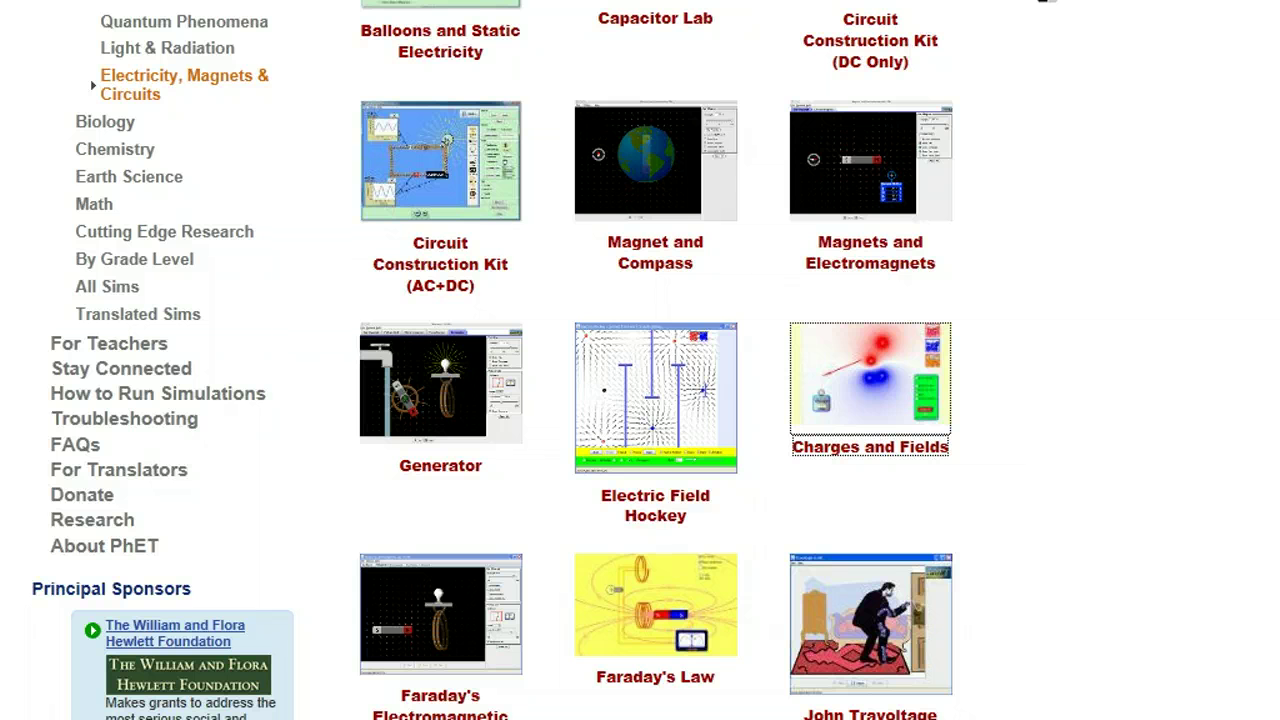
Launch the Charges and Fields simulation from the Electricity, Magnets & Circuits collection
mouse_move(866, 296)
mouse_down()
mouse_move(814, 277)
mouse_move(741, 323)
mouse_move(816, 469)
mouse_move(940, 474)
mouse_move(970, 344)
mouse_move(818, 266)
mouse_up()
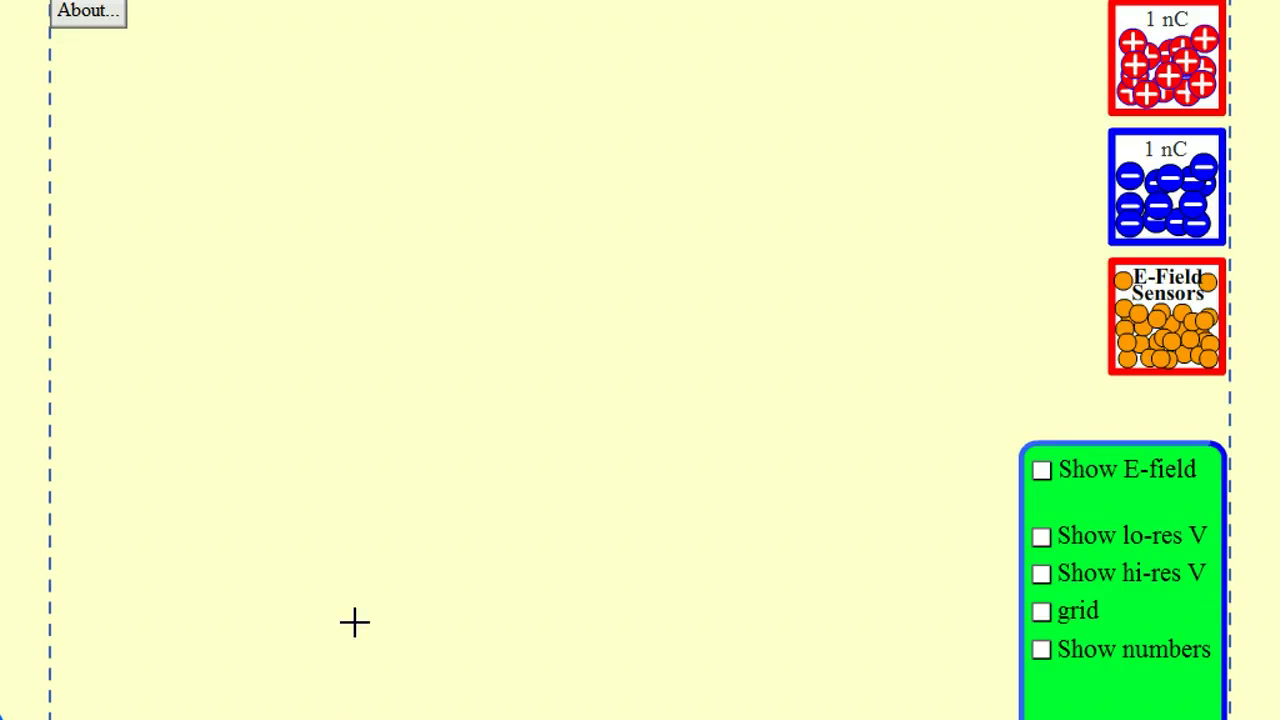
drag(995, 72, 1072, 86)
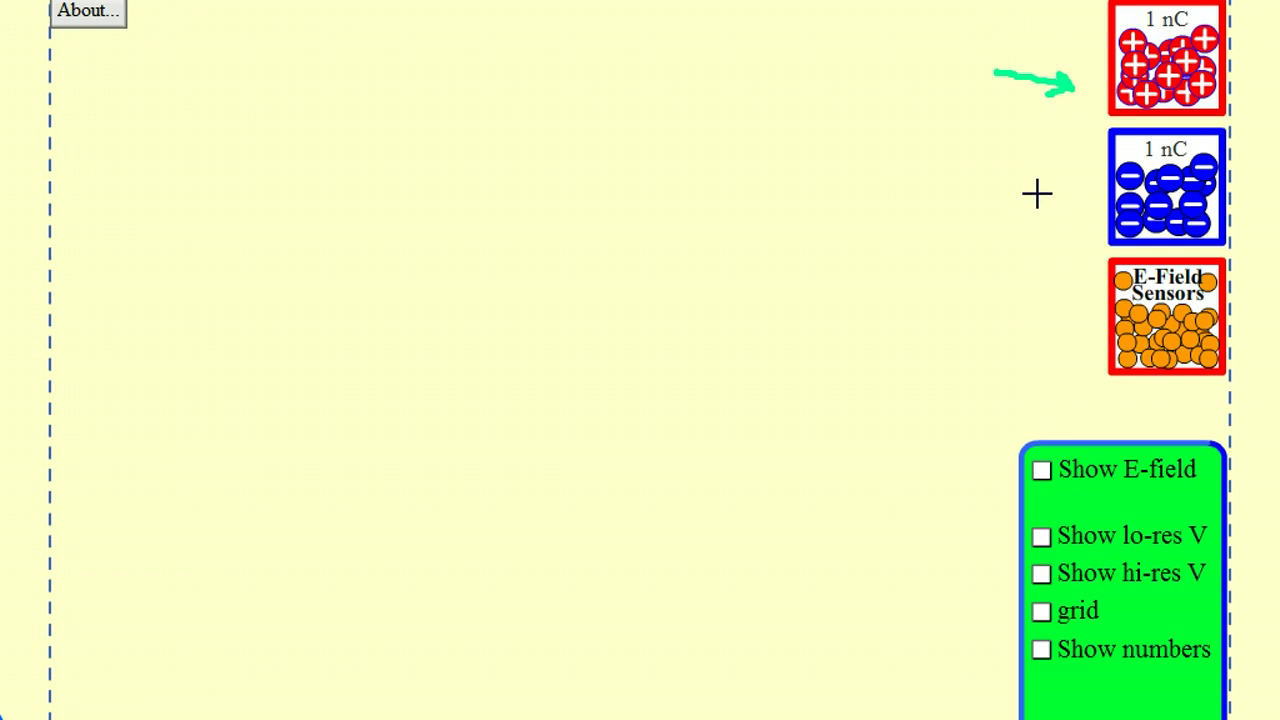
drag(1020, 197, 1068, 205)
mouse_move(1158, 255)
mouse_down()
mouse_move(1223, 420)
mouse_move(1051, 280)
mouse_up()
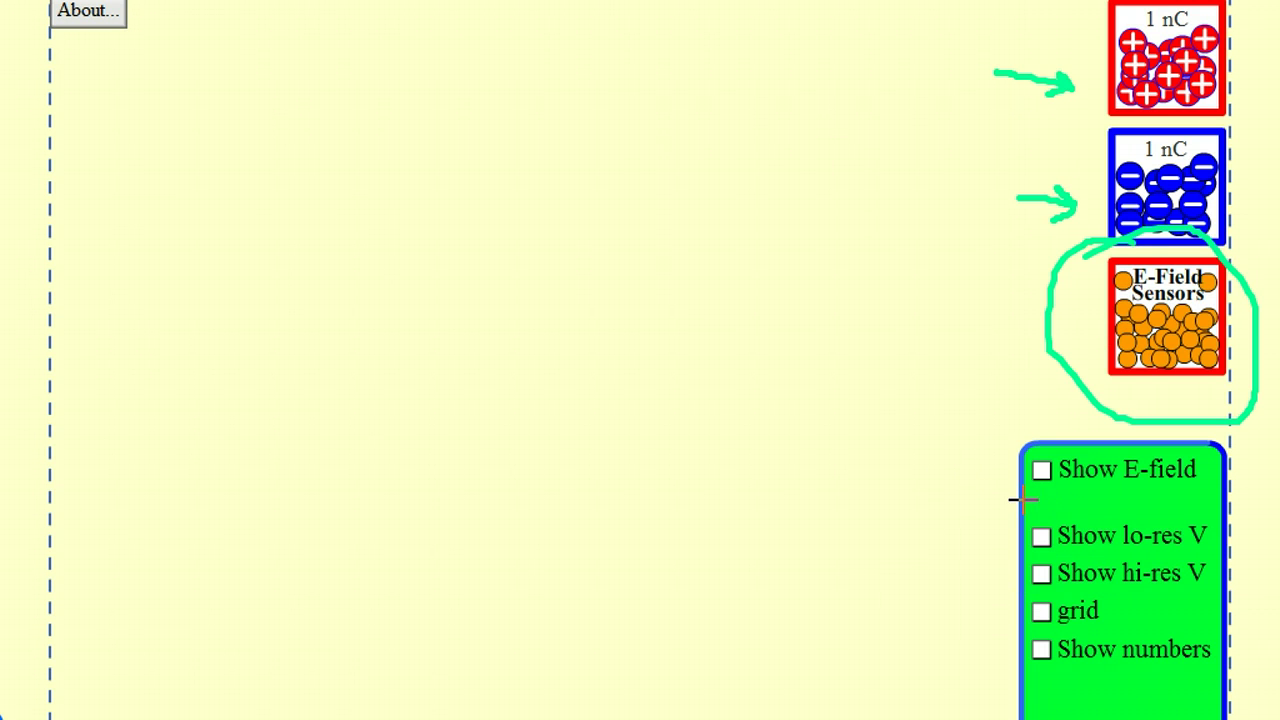
drag(1072, 527, 1158, 595)
drag(1155, 535, 1055, 572)
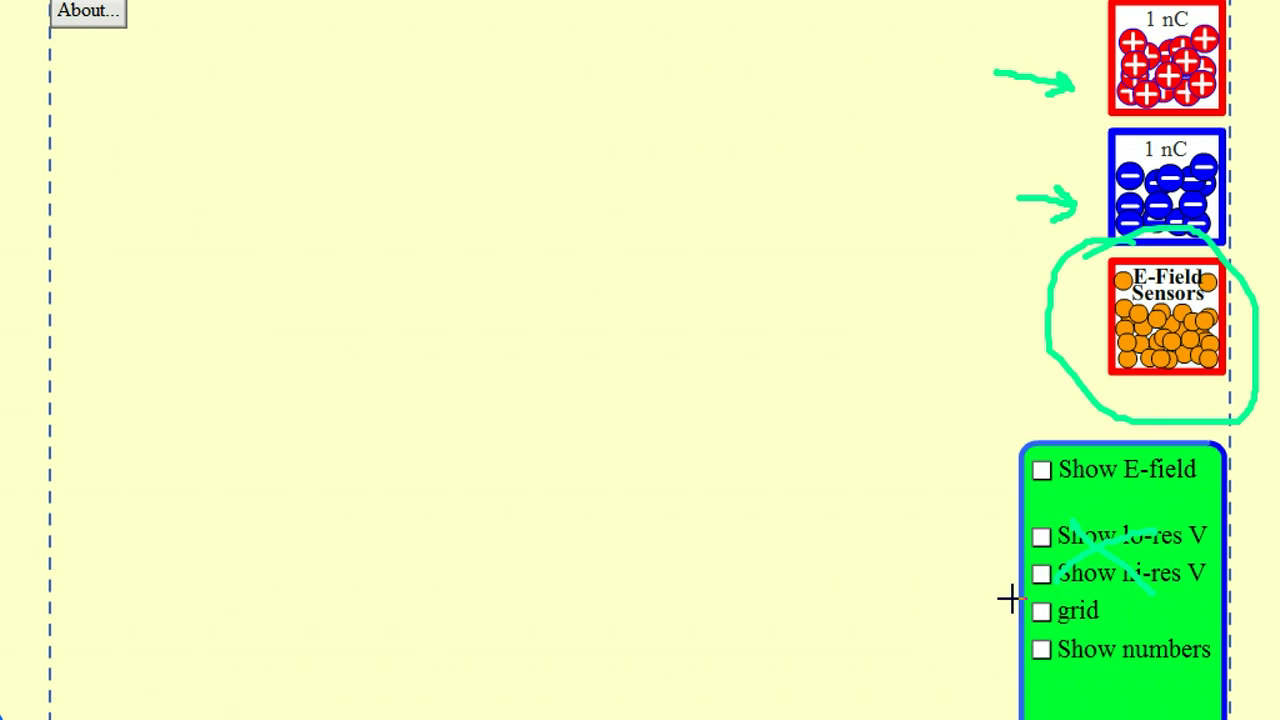
key(Escape)
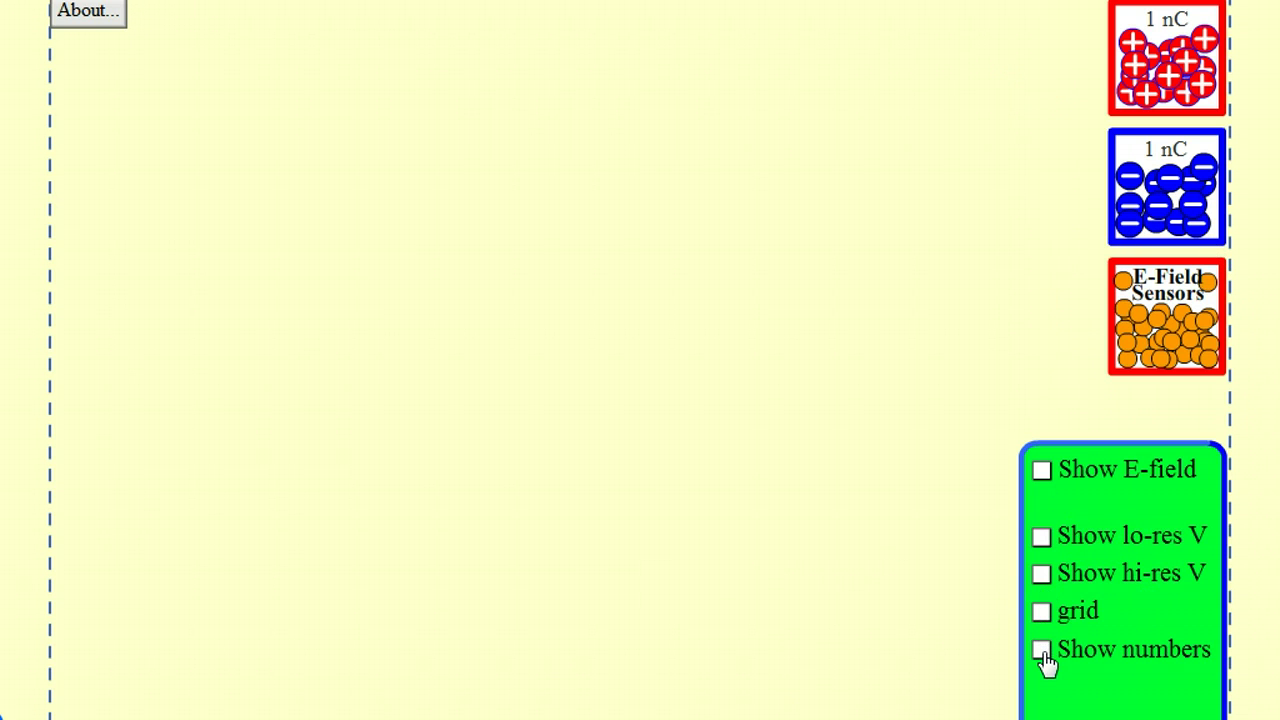
Turn on the grid and E-field arrows, and place a +1 nC charge on the canvas
click(1042, 614)
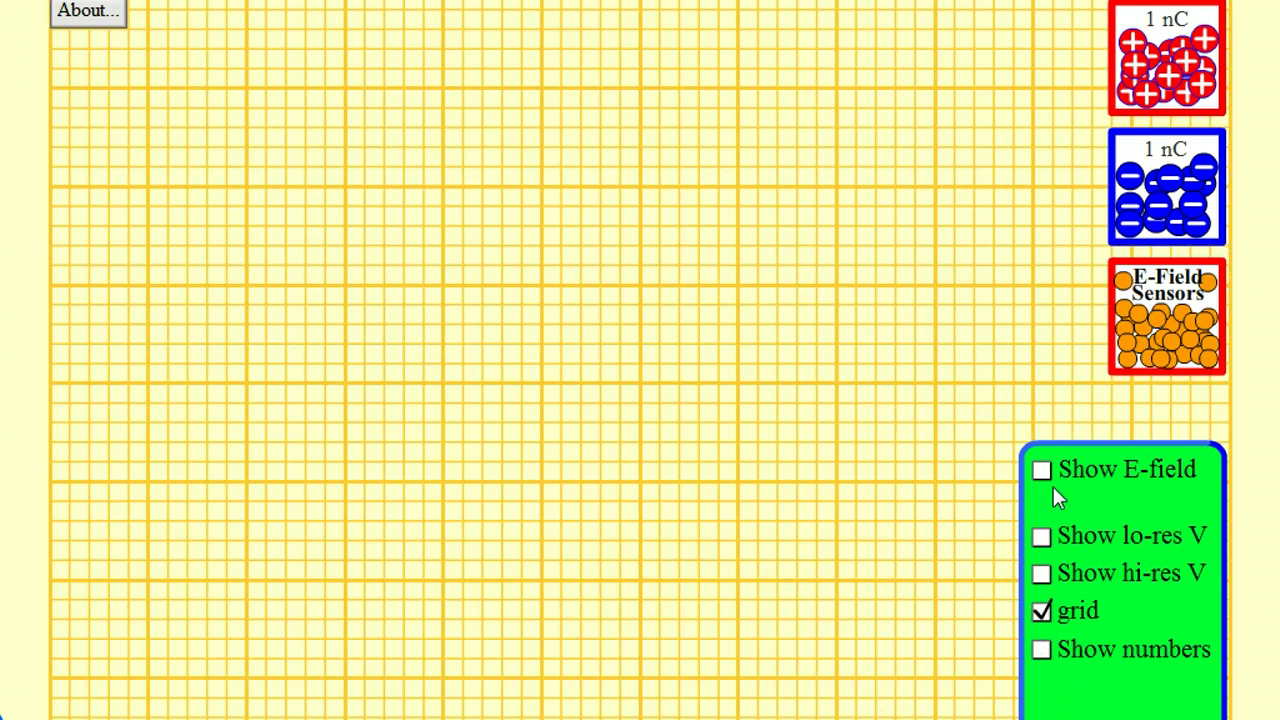
click(1042, 472)
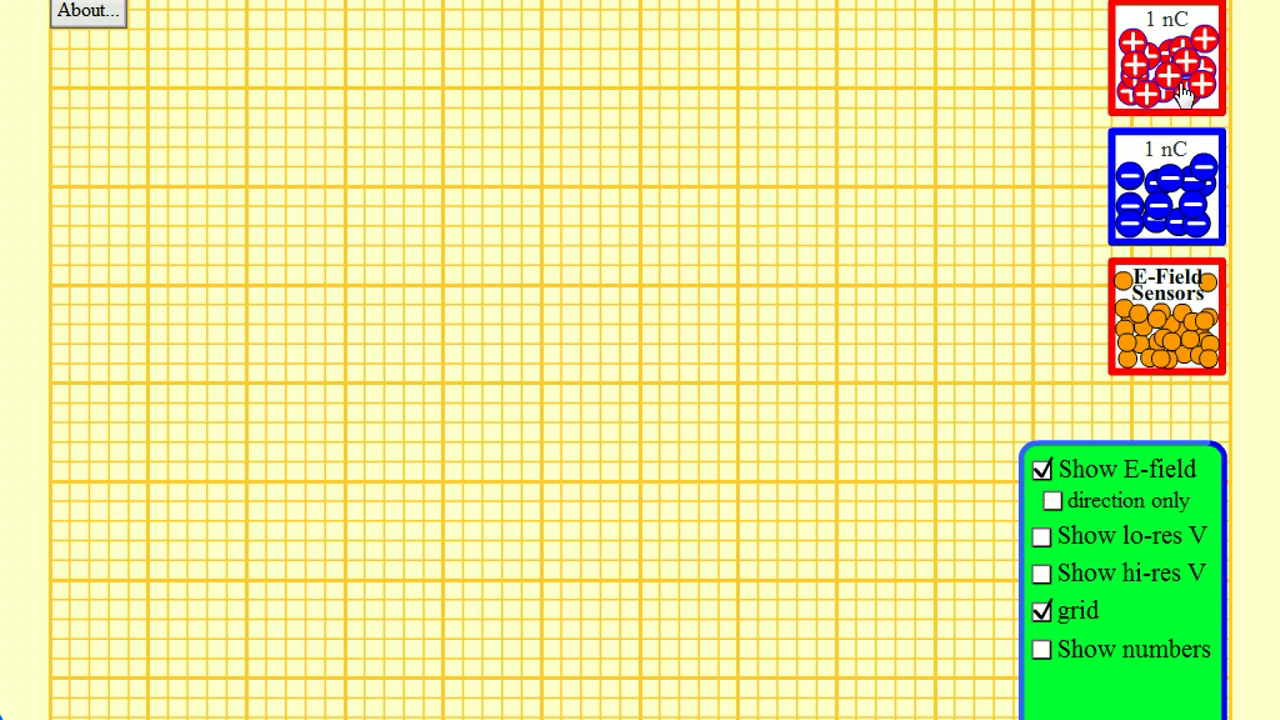
drag(1172, 95, 543, 187)
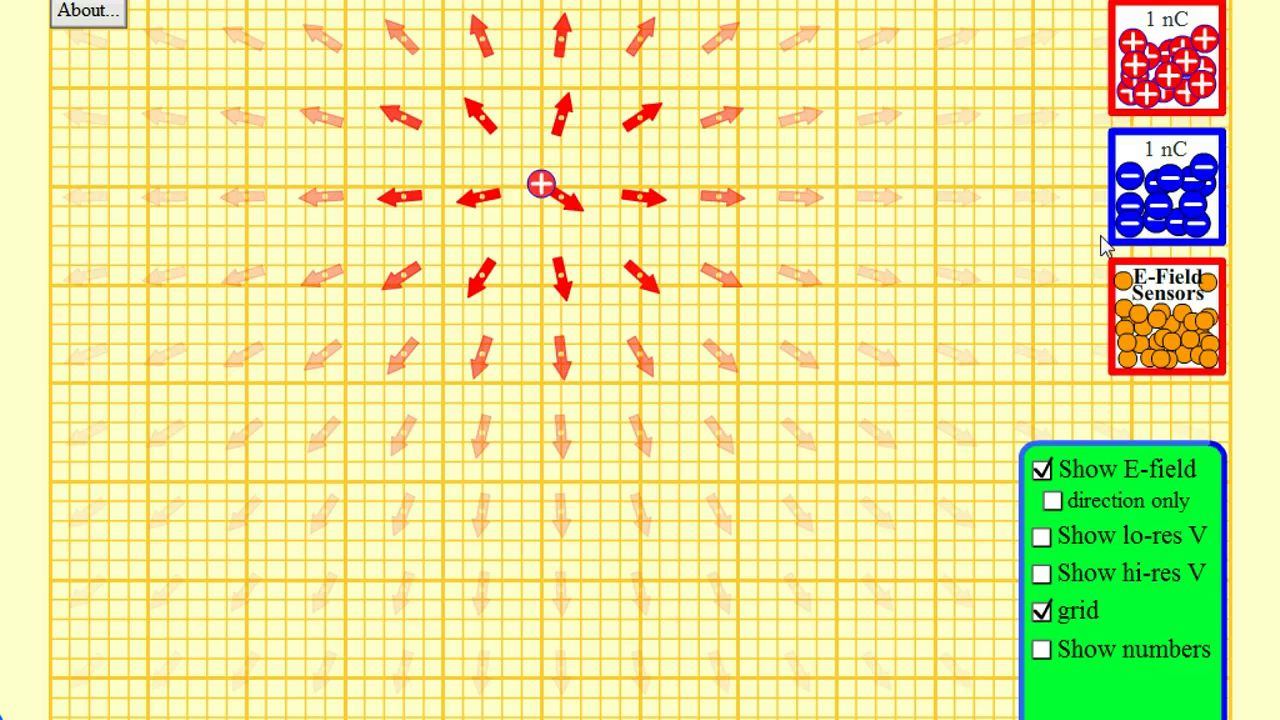
drag(1126, 290, 679, 364)
drag(680, 368, 682, 362)
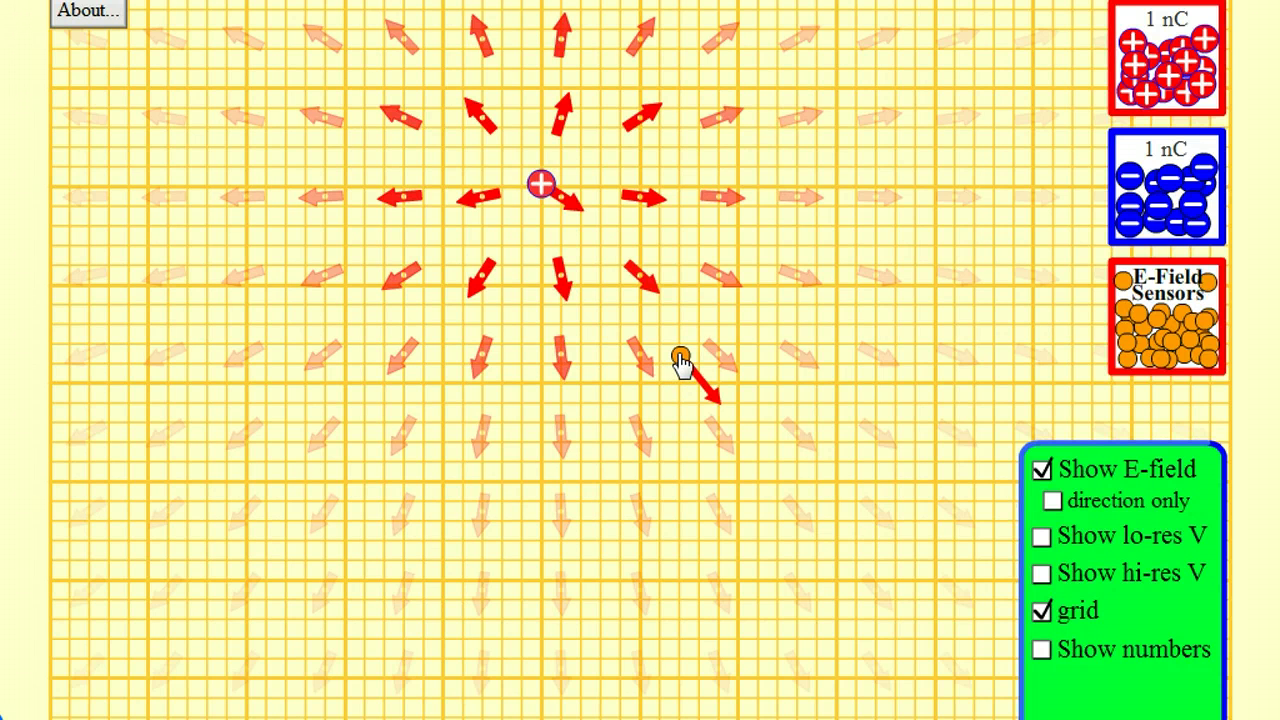
click(557, 420)
drag(680, 360, 904, 358)
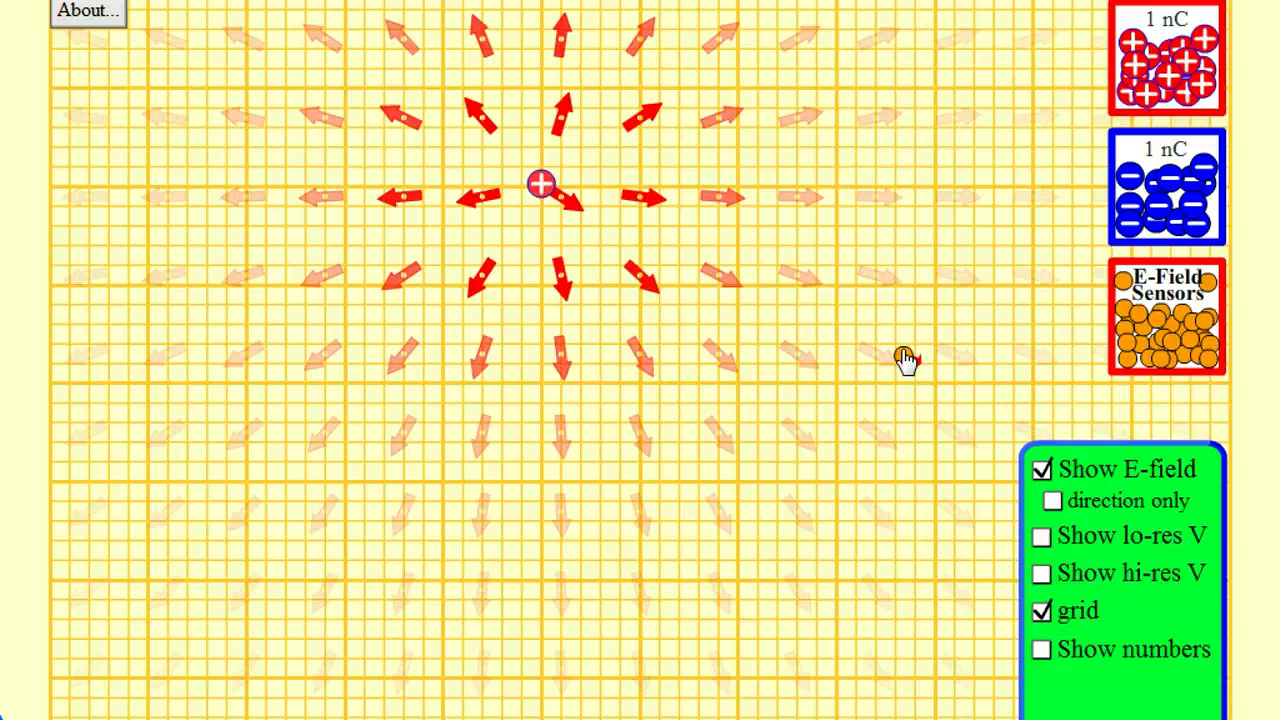
drag(906, 360, 1143, 323)
Place a −1 nC charge below the positive charge and align the pair vertically
drag(1175, 178, 543, 289)
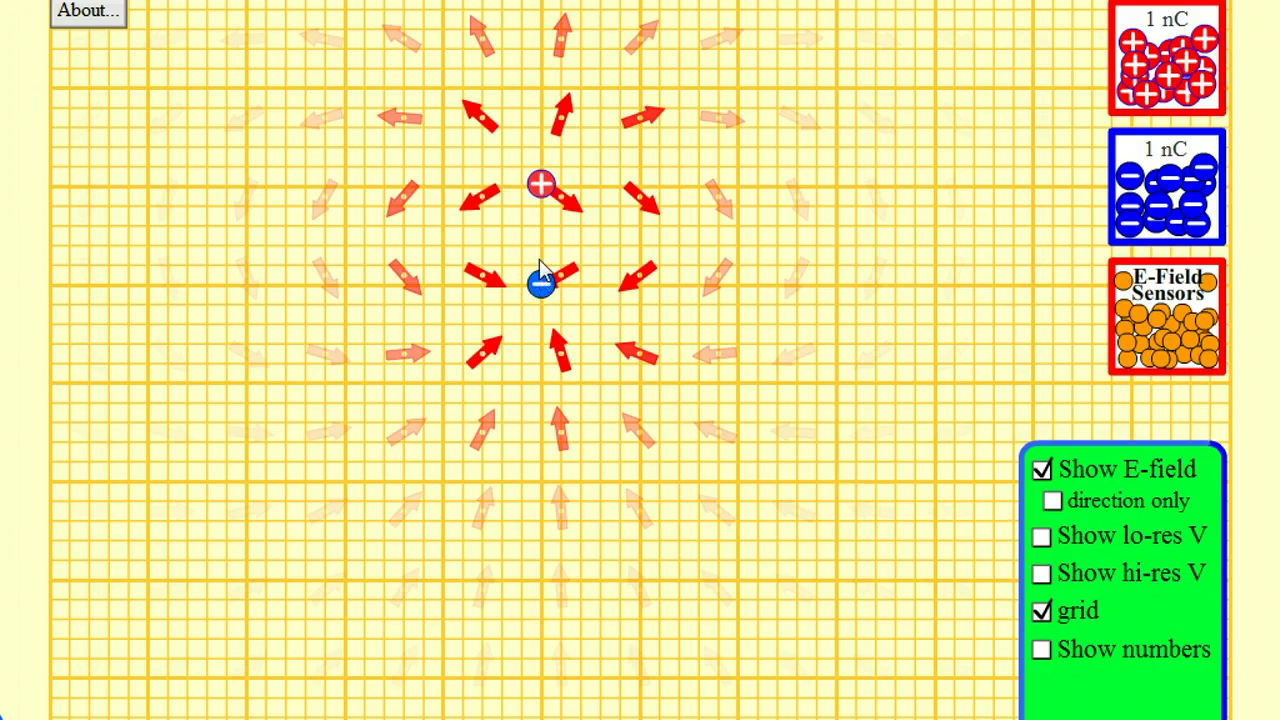
drag(541, 284, 566, 389)
drag(548, 190, 564, 194)
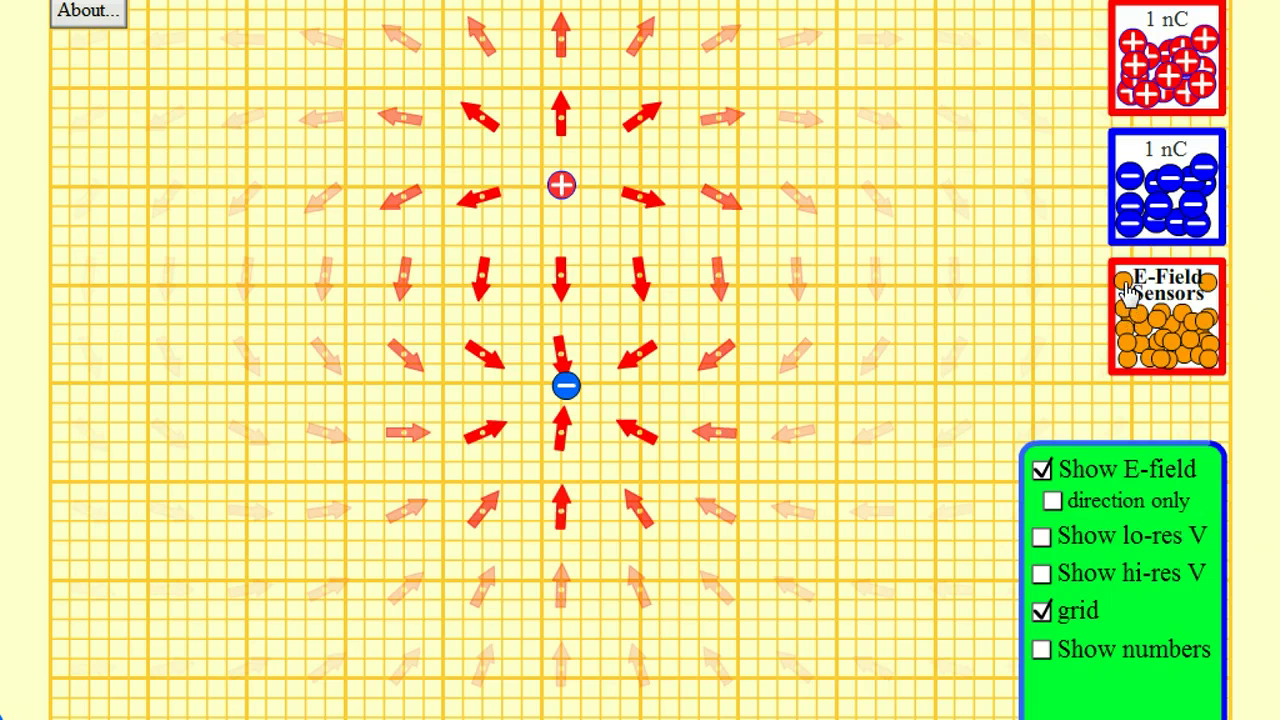
Probe the dipole field with an E-field sensor at several spots, then move it off the grid
drag(1127, 290, 563, 244)
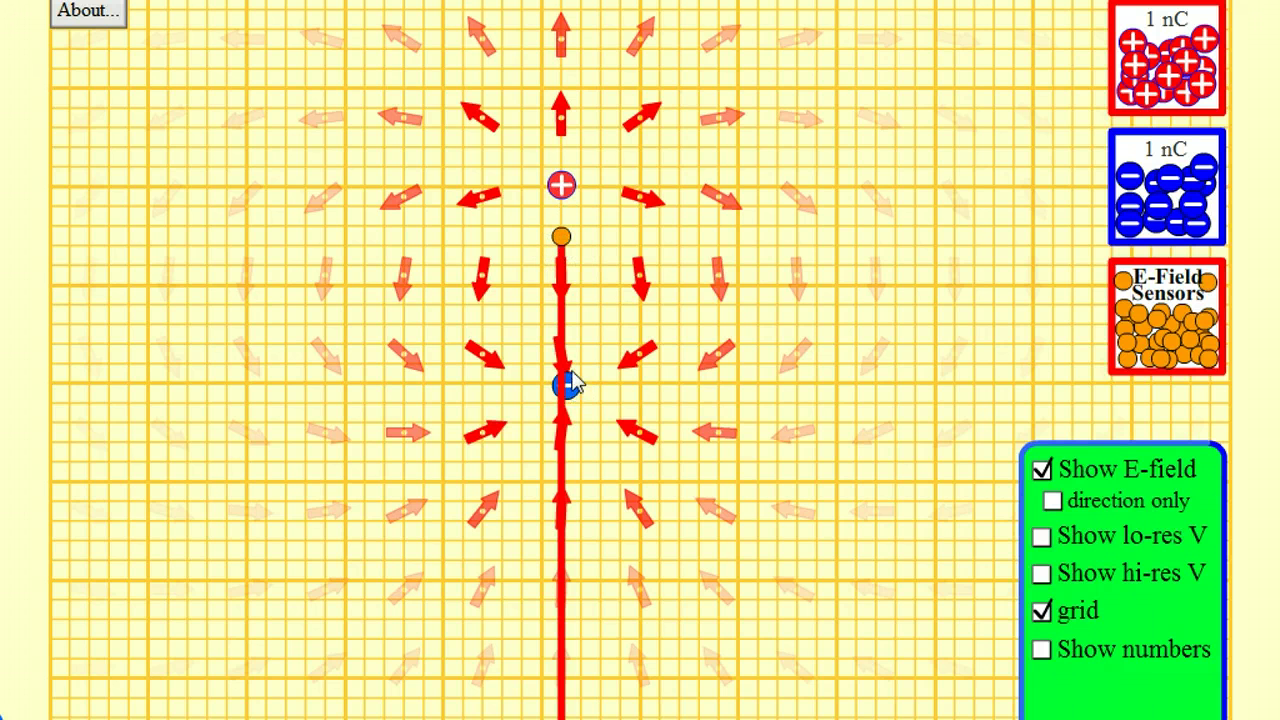
drag(563, 250, 303, 298)
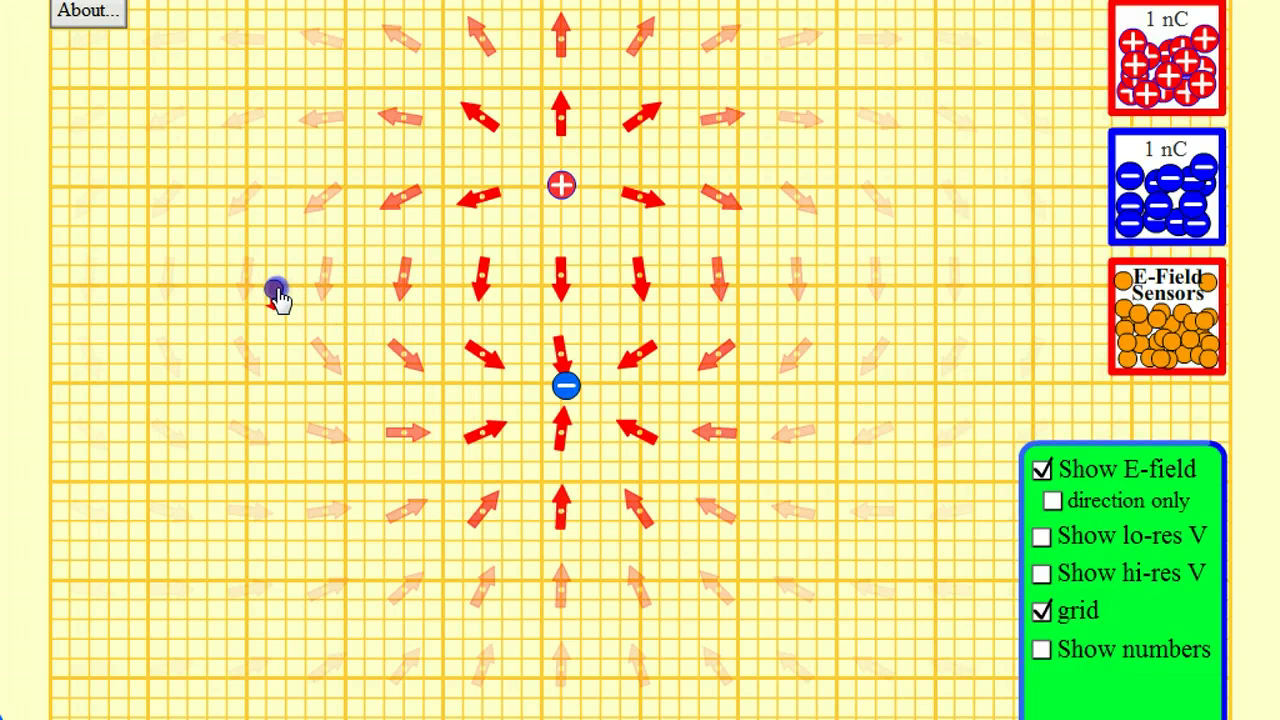
drag(278, 298, 1143, 329)
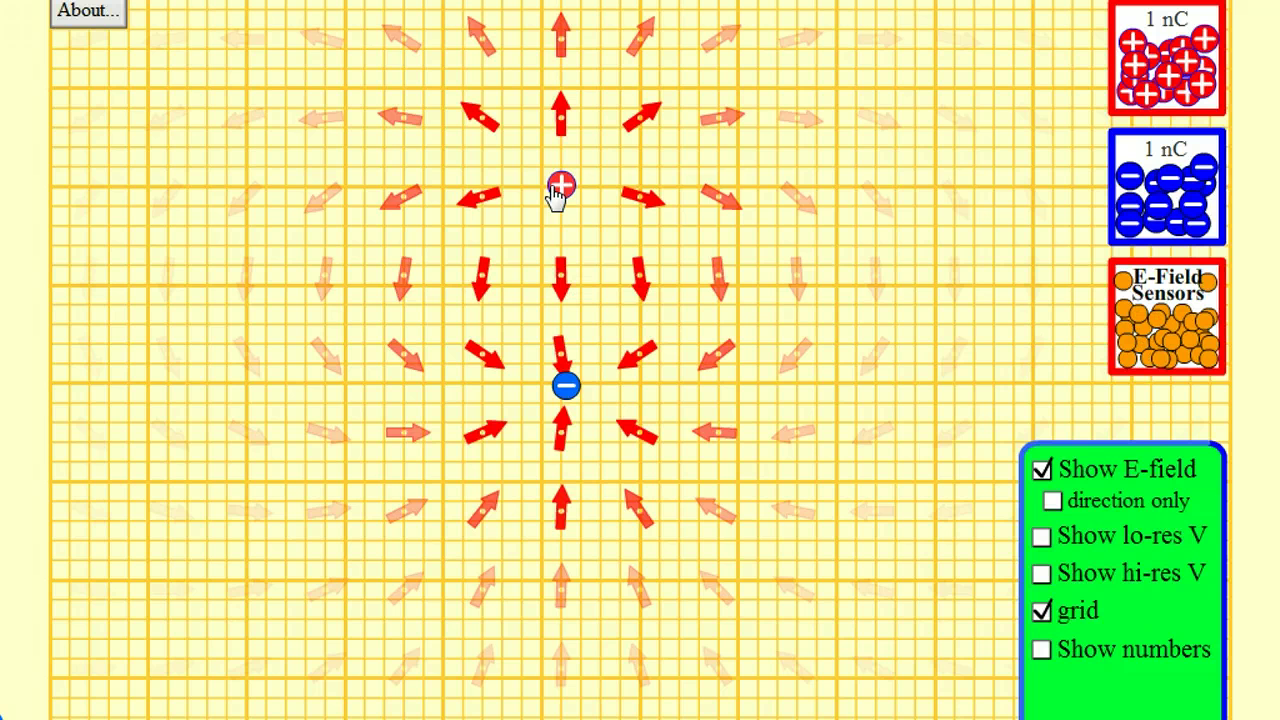
Drag the positive charge down until it overlaps the negative charge
drag(558, 195, 562, 314)
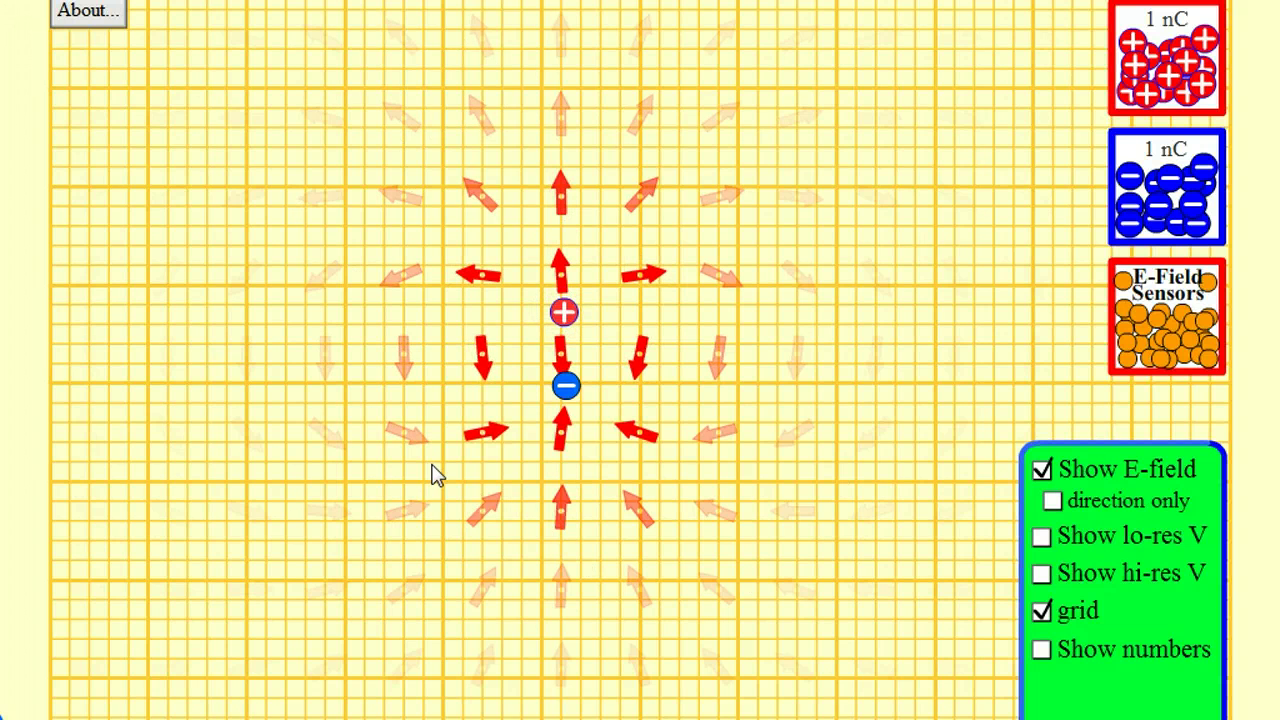
drag(562, 316, 572, 396)
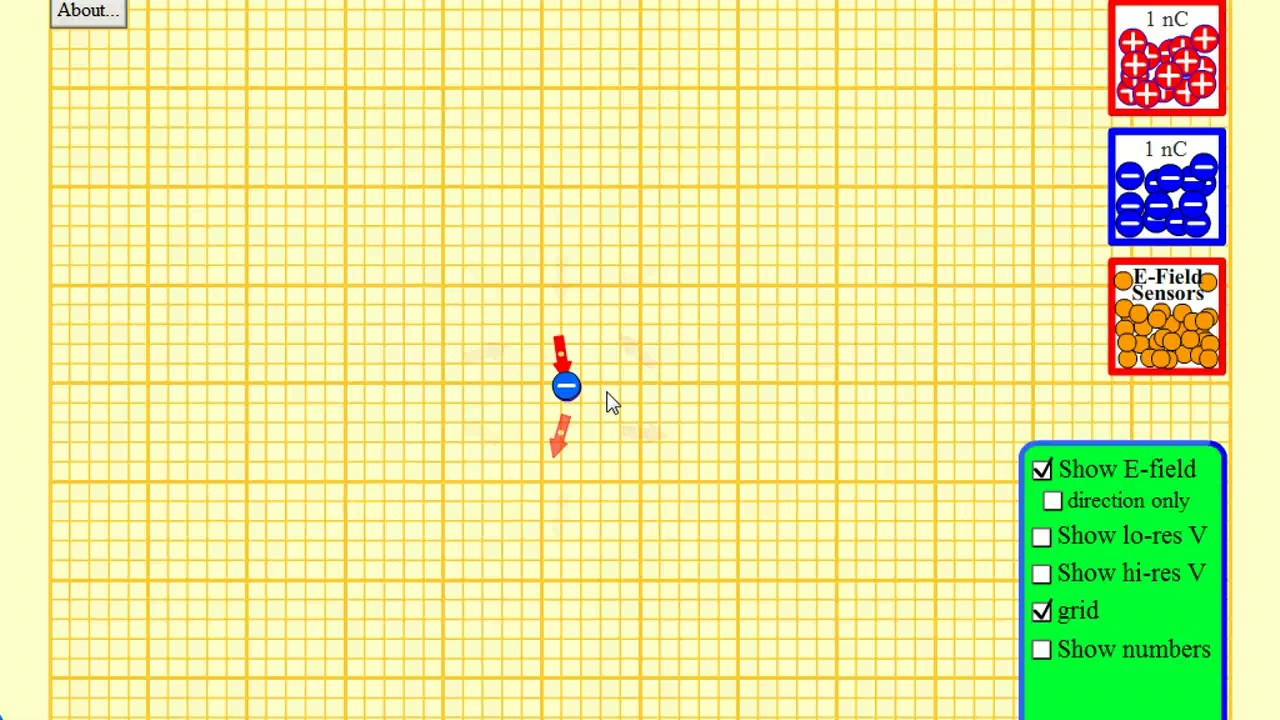
drag(571, 396, 574, 397)
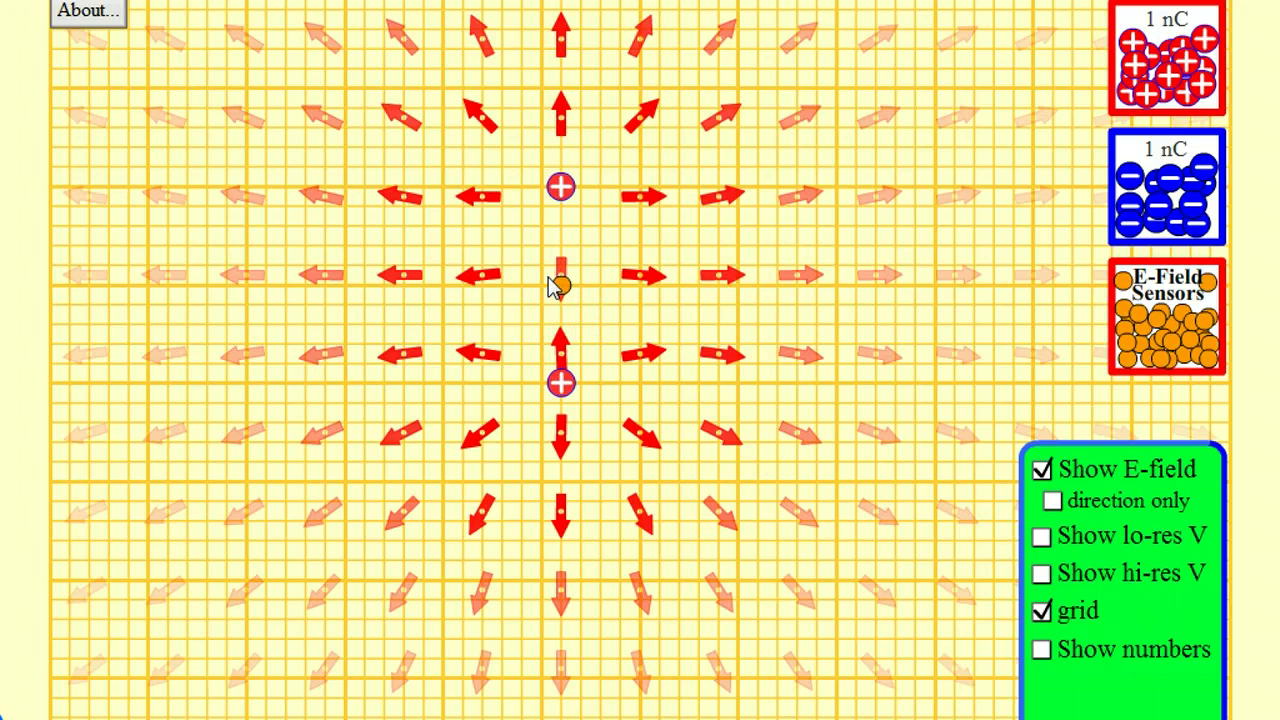
Check the field around the charges by moving the sensor to several positions
drag(563, 292, 771, 193)
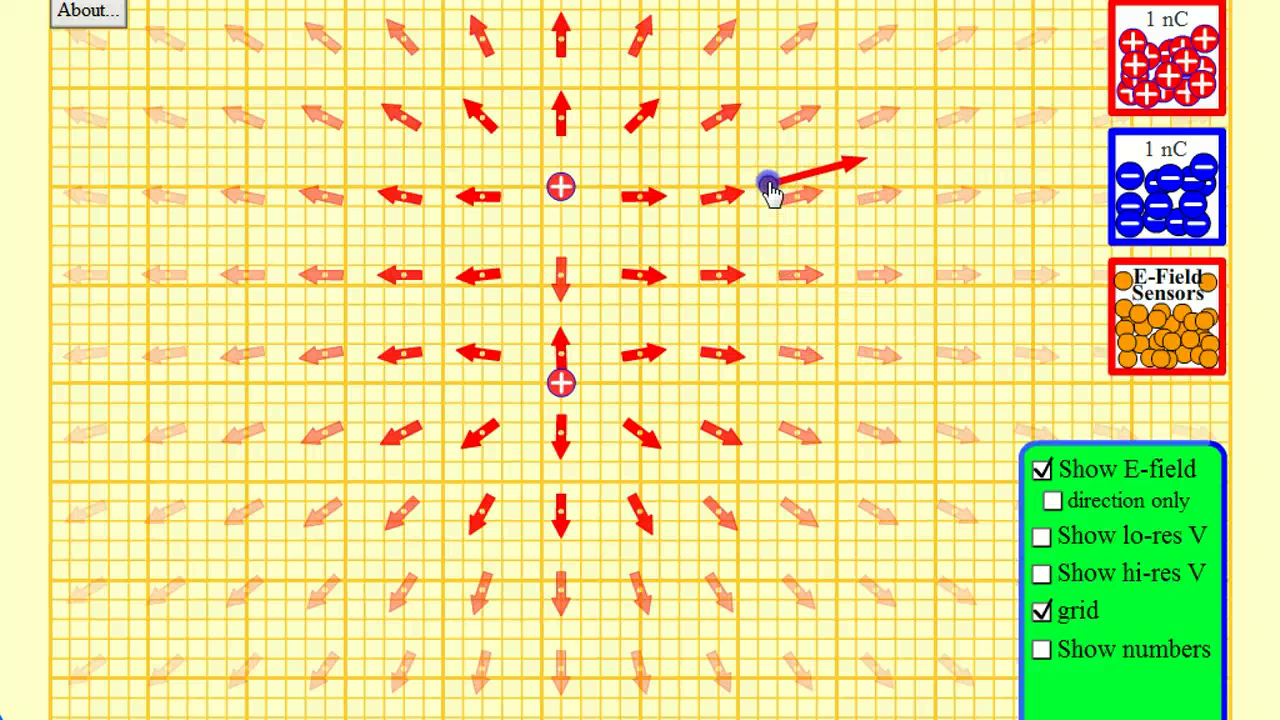
drag(771, 193, 565, 235)
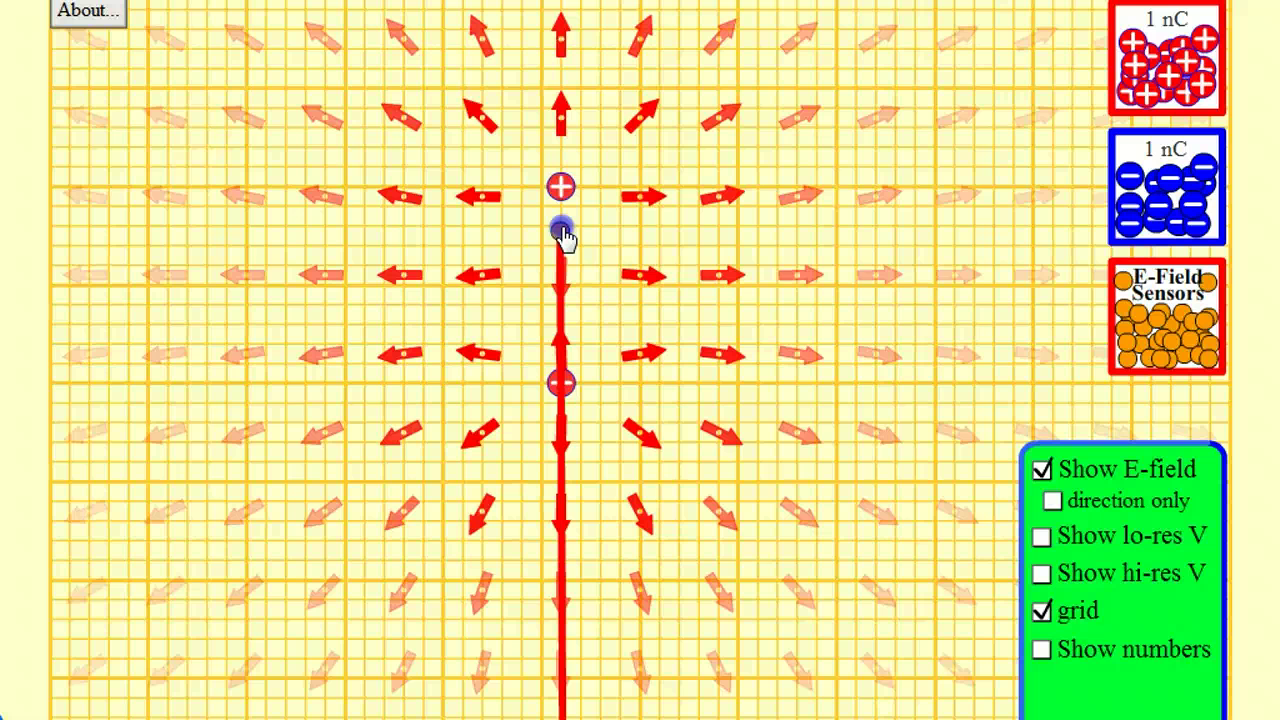
mouse_move(565, 235)
mouse_down()
mouse_move(450, 260)
mouse_move(430, 277)
mouse_move(828, 283)
mouse_move(43, 294)
mouse_move(305, 222)
mouse_move(600, 289)
mouse_move(553, 298)
mouse_move(566, 247)
mouse_move(566, 342)
mouse_move(567, 259)
mouse_up()
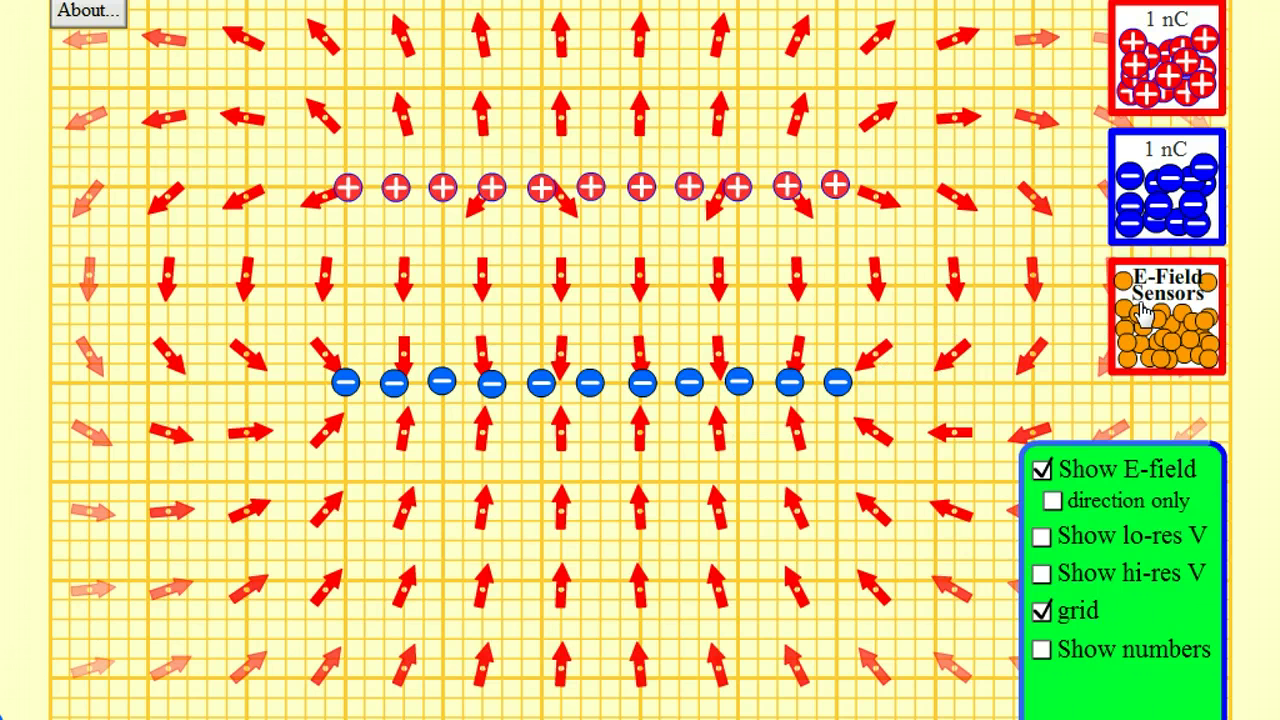
Hide the field arrows, place a sensor between the rows, and show its reading (269.3 V/m, -89.6 deg)
click(1042, 470)
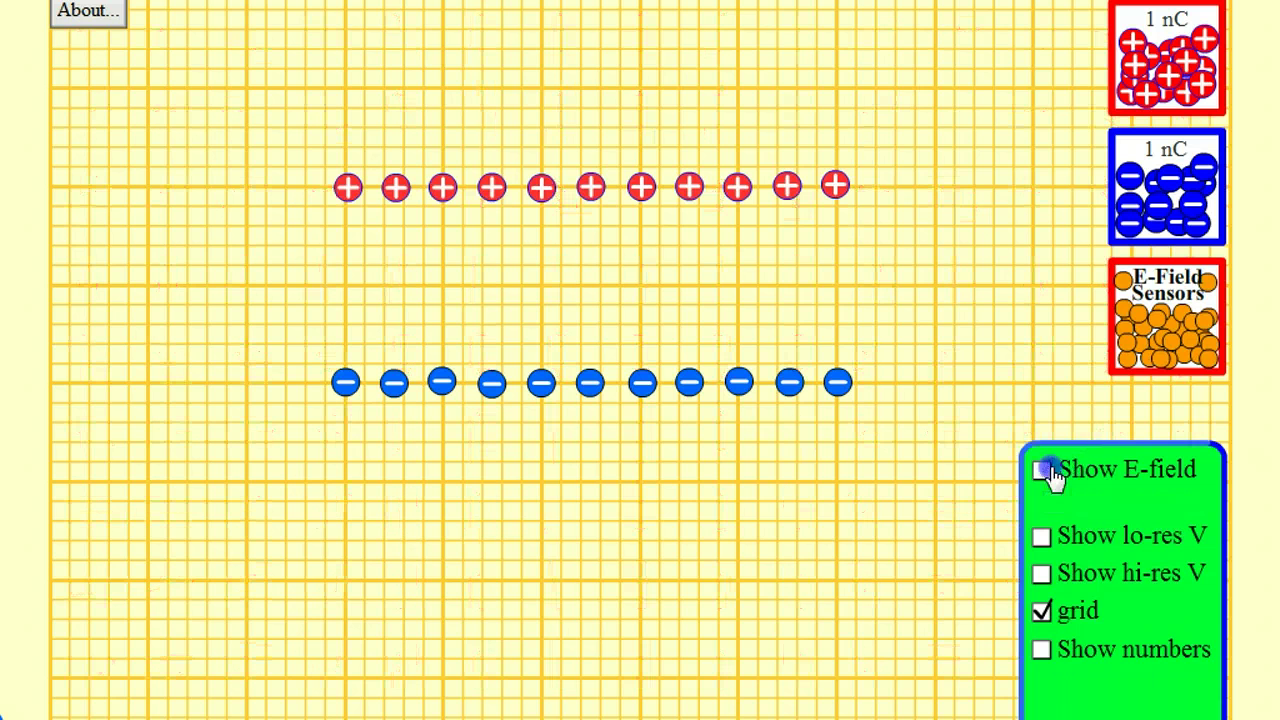
drag(1143, 368, 673, 300)
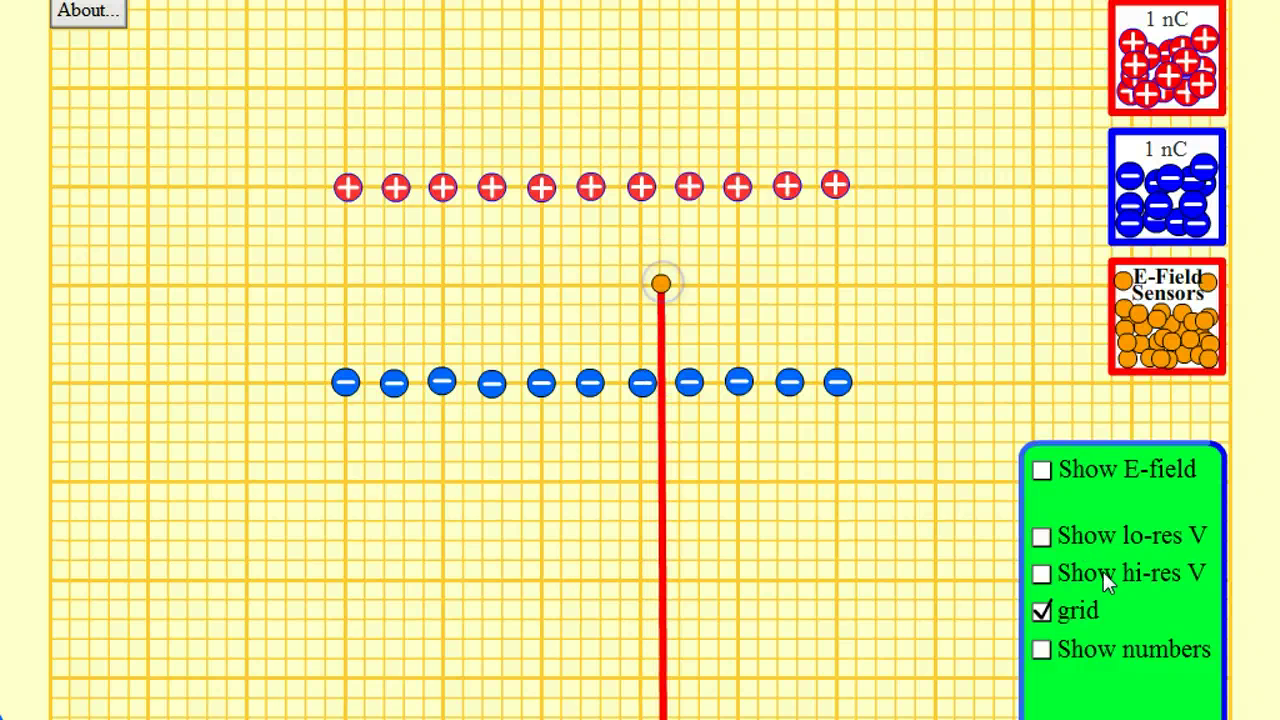
click(1041, 651)
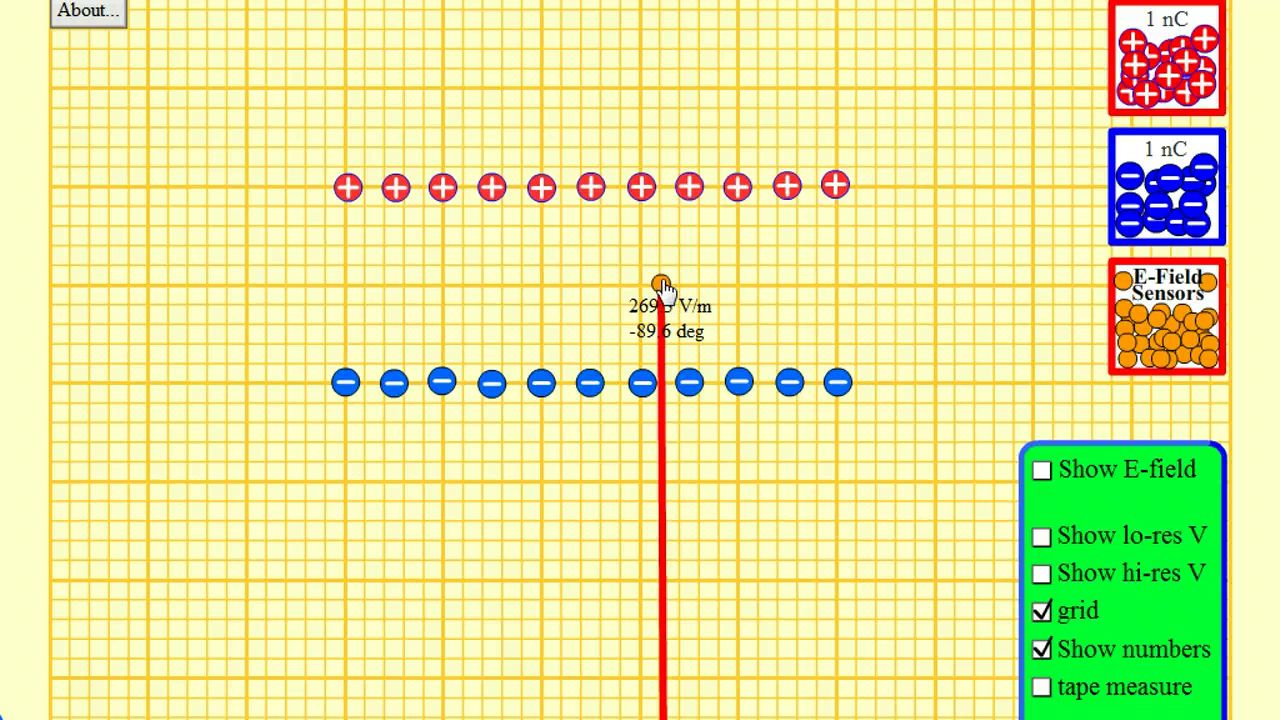
Add two negative and two positive 1 nC charges at the row centres, adjusting the sensor
mouse_move(663, 288)
mouse_down()
mouse_move(619, 283)
mouse_move(621, 246)
mouse_move(622, 334)
mouse_move(622, 212)
mouse_move(628, 340)
mouse_move(641, 296)
mouse_up()
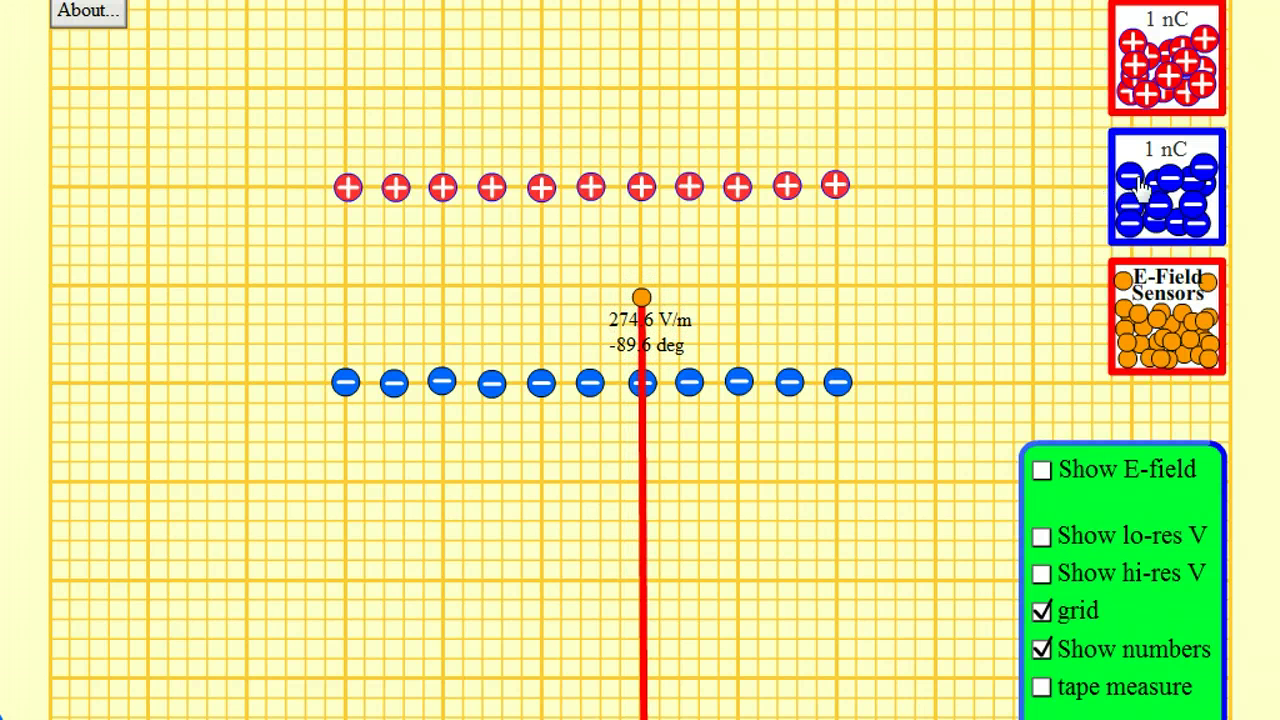
drag(1140, 188, 622, 390)
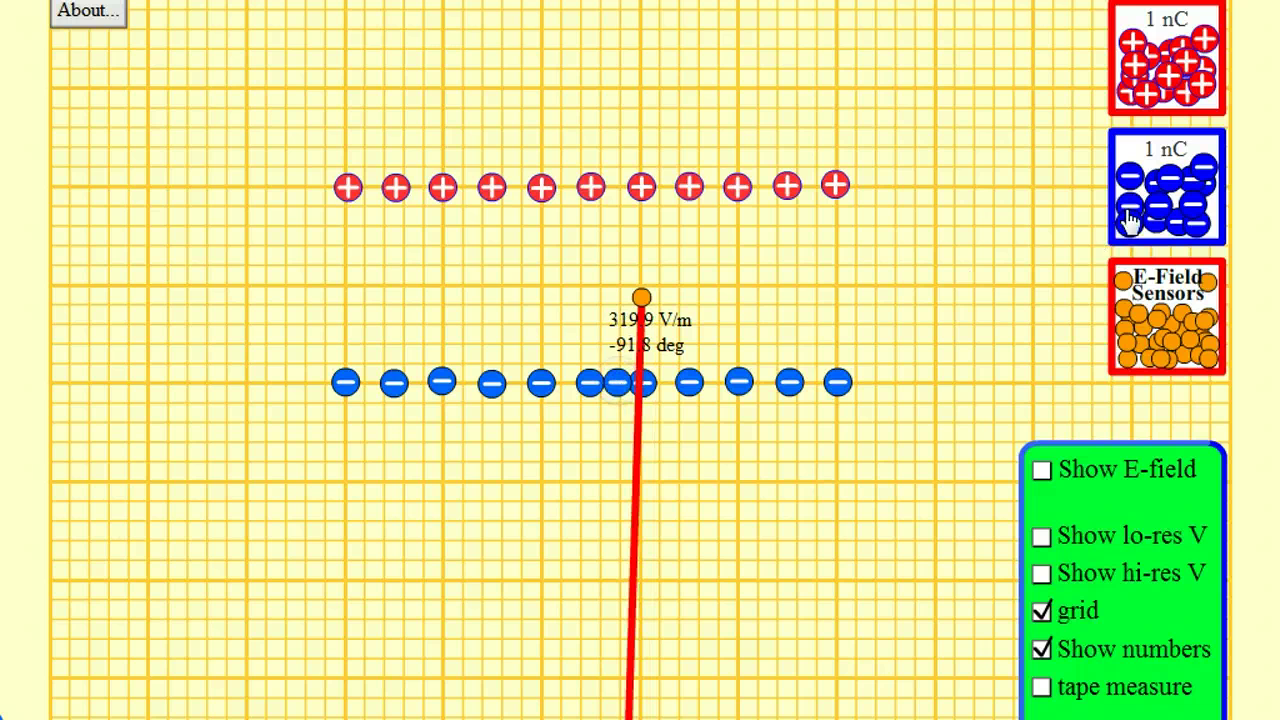
drag(1145, 186, 669, 393)
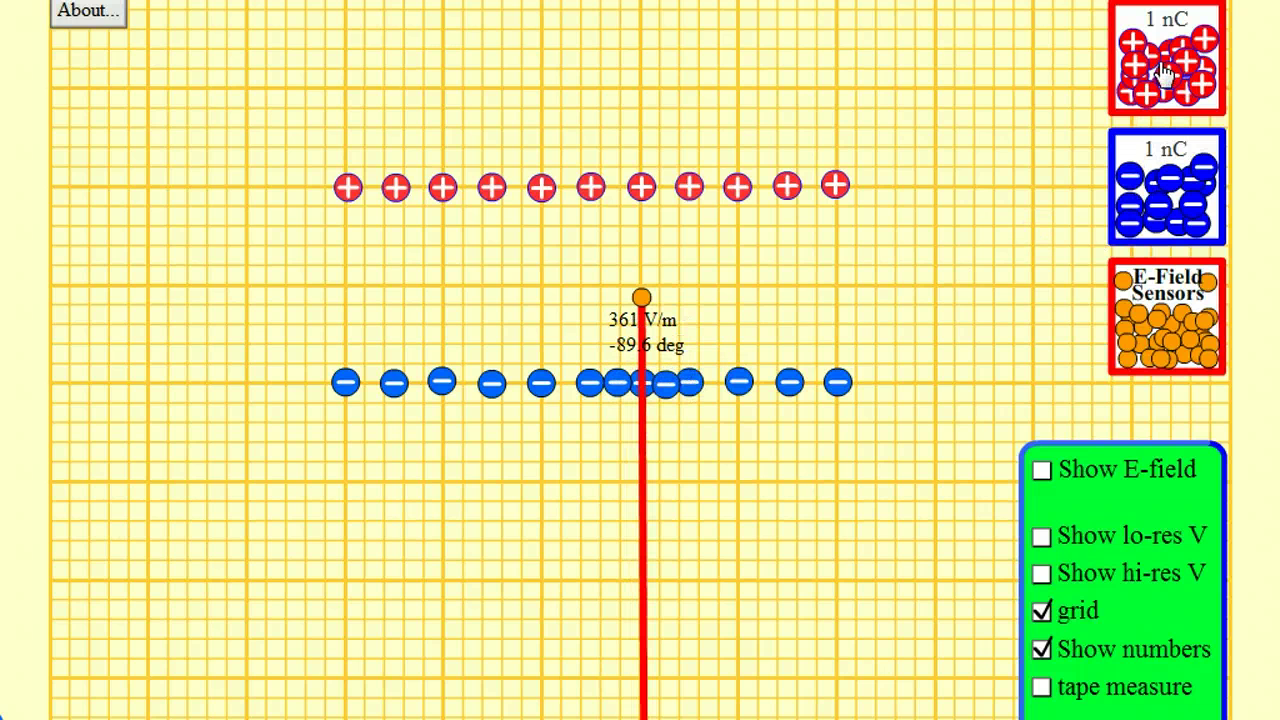
drag(1166, 76, 666, 196)
drag(1180, 88, 619, 196)
mouse_move(642, 297)
mouse_down()
mouse_move(645, 234)
mouse_move(648, 343)
mouse_move(656, 286)
mouse_up()
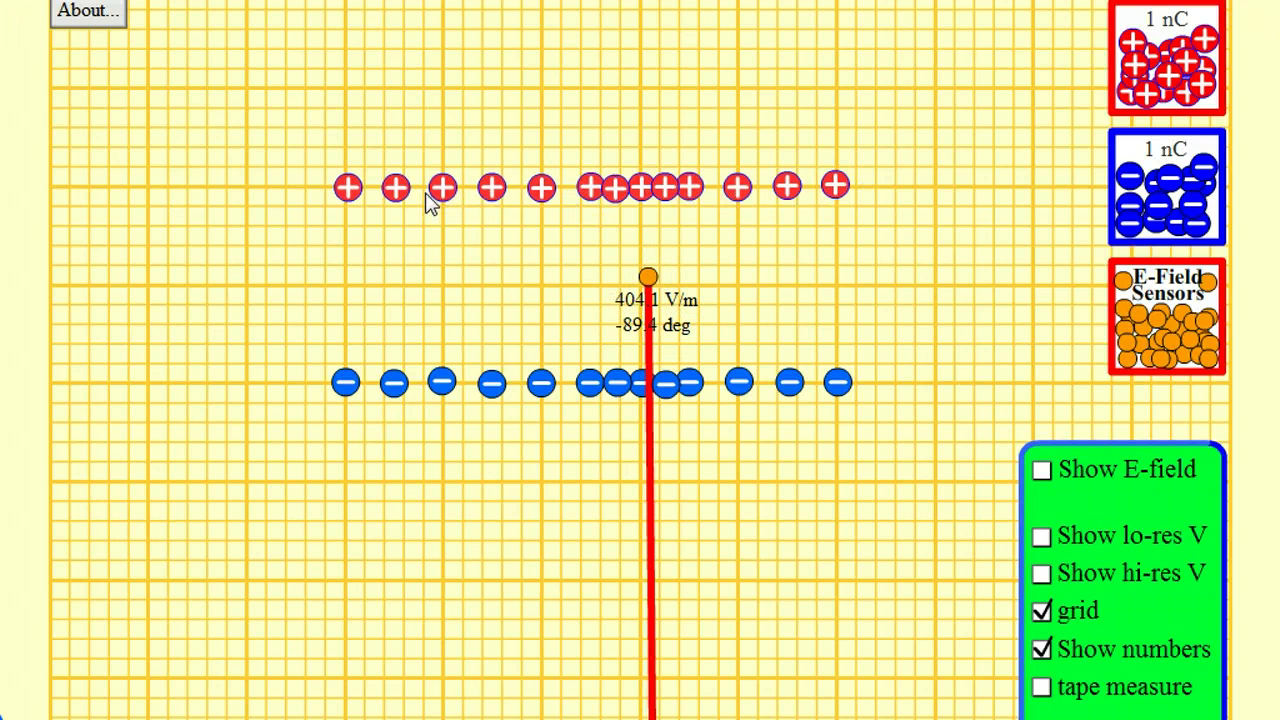
Spread the extra charges toward both row ends and reposition the sensor between the rows
drag(610, 196, 517, 198)
drag(664, 193, 811, 189)
drag(664, 383, 815, 385)
drag(612, 393, 515, 390)
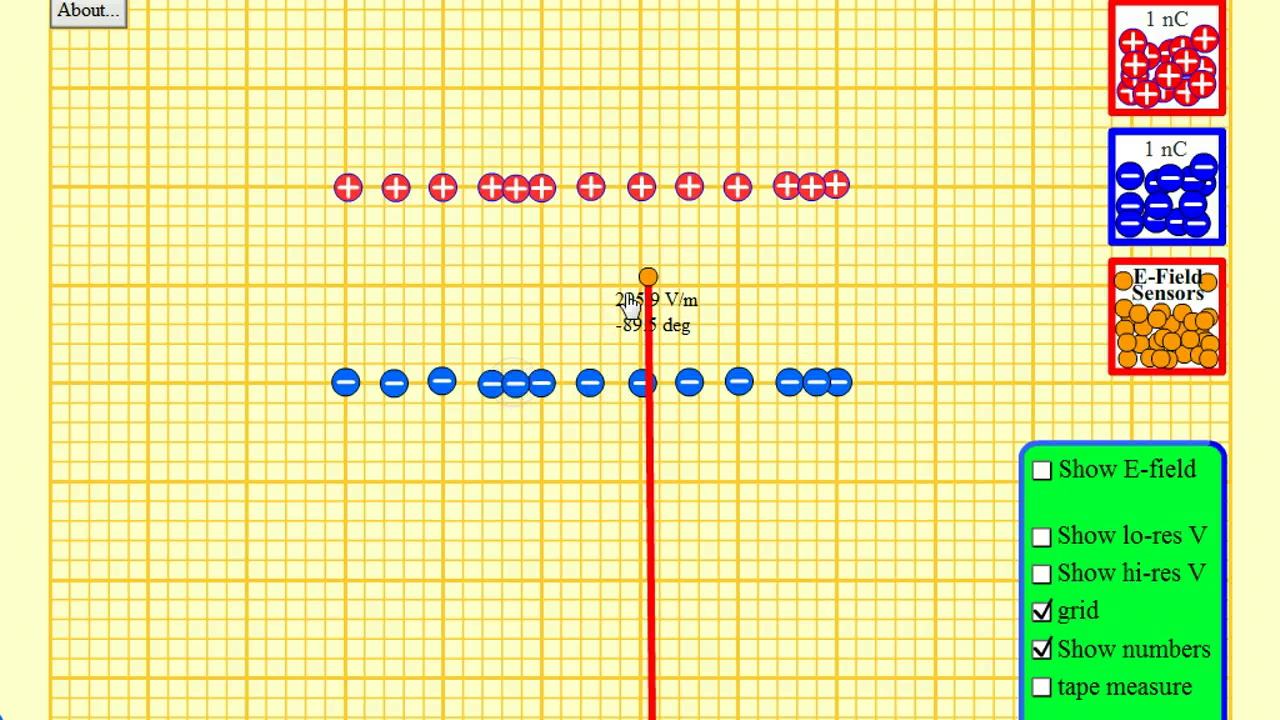
drag(648, 277, 668, 338)
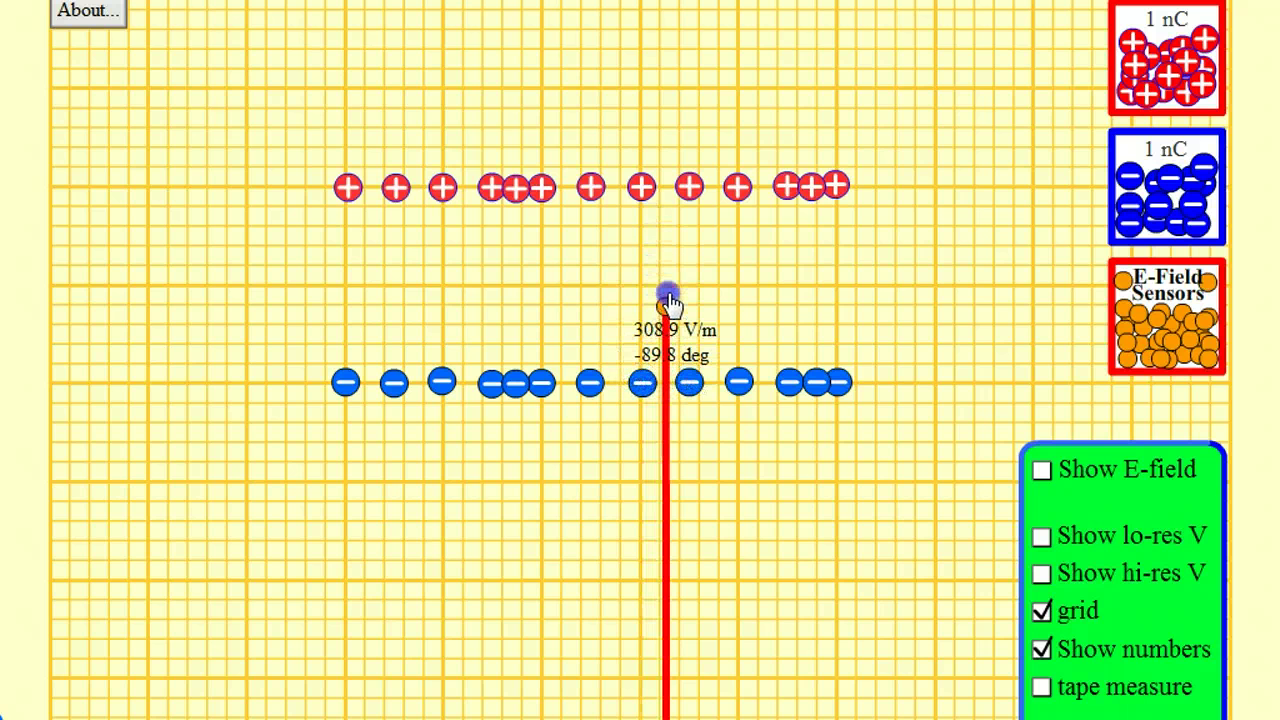
drag(668, 300, 666, 264)
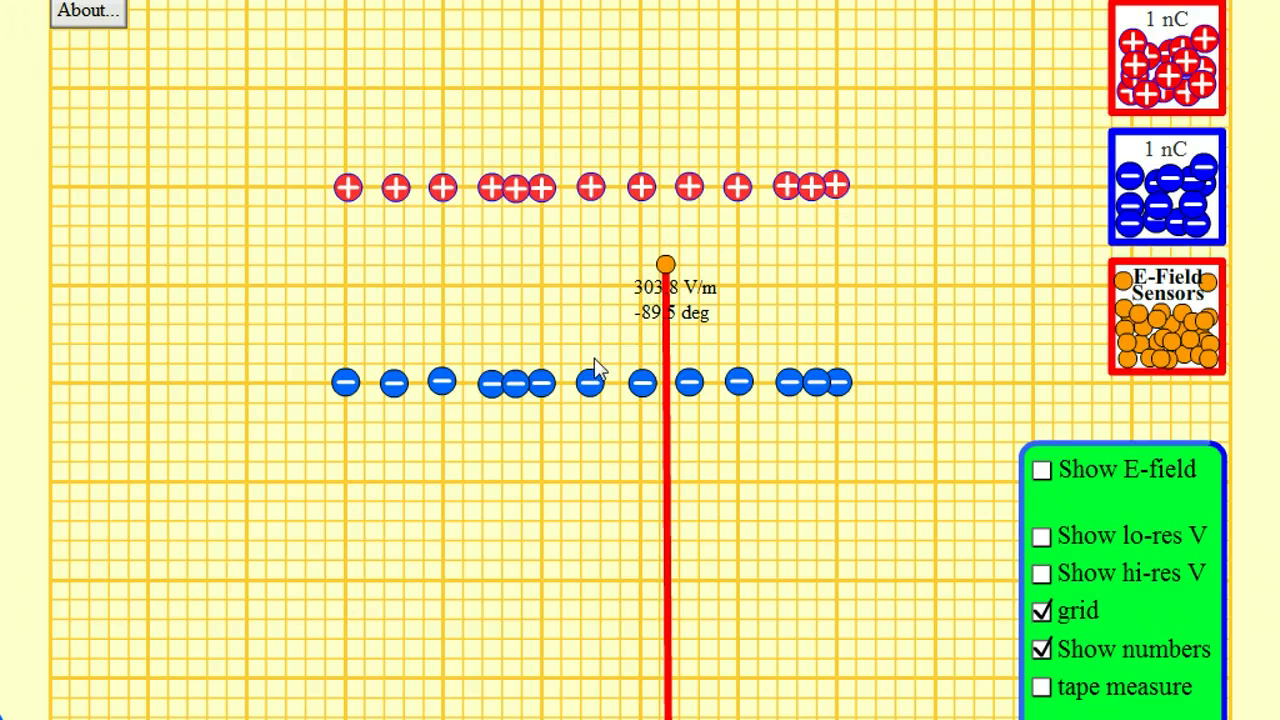
Return the four extra charges to their buckets, leaving eleven per row (282.1 V/m)
drag(521, 398, 1150, 200)
drag(817, 385, 1160, 160)
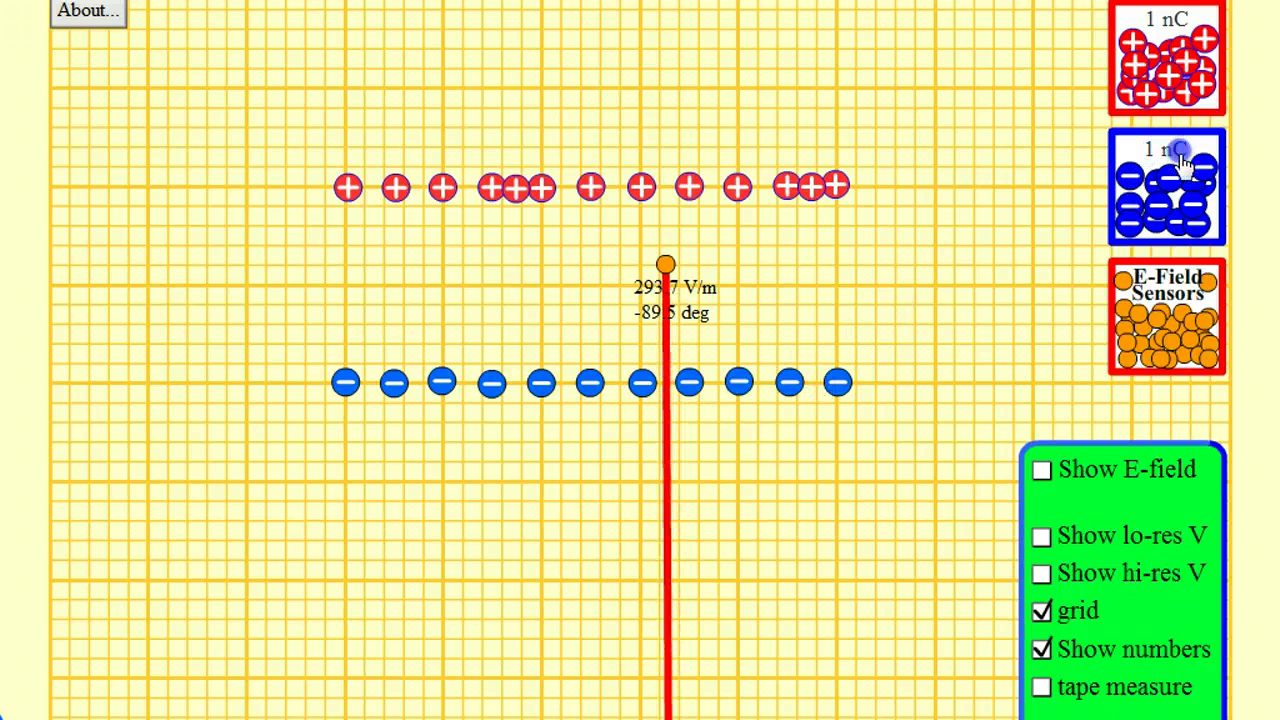
drag(817, 200, 1148, 76)
drag(521, 200, 1160, 65)
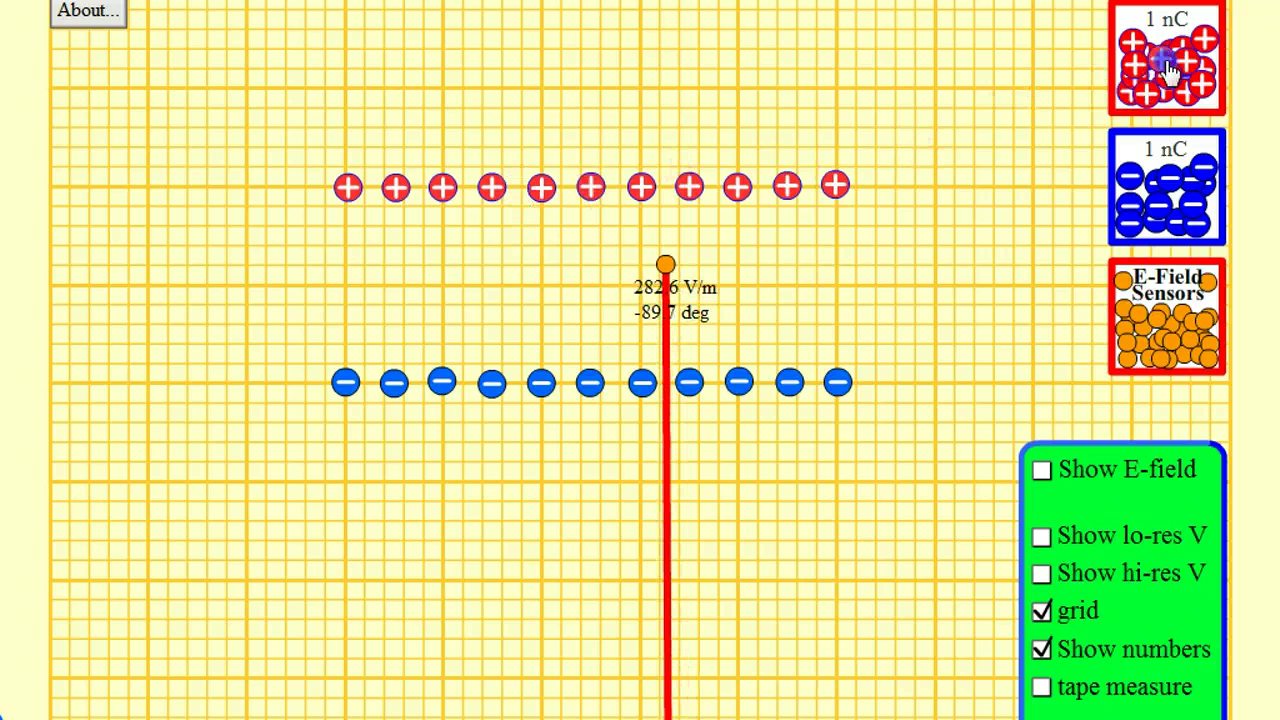
Re-enable the E-field arrows and probe several points between the rows, ending near 264 V/m
click(1054, 472)
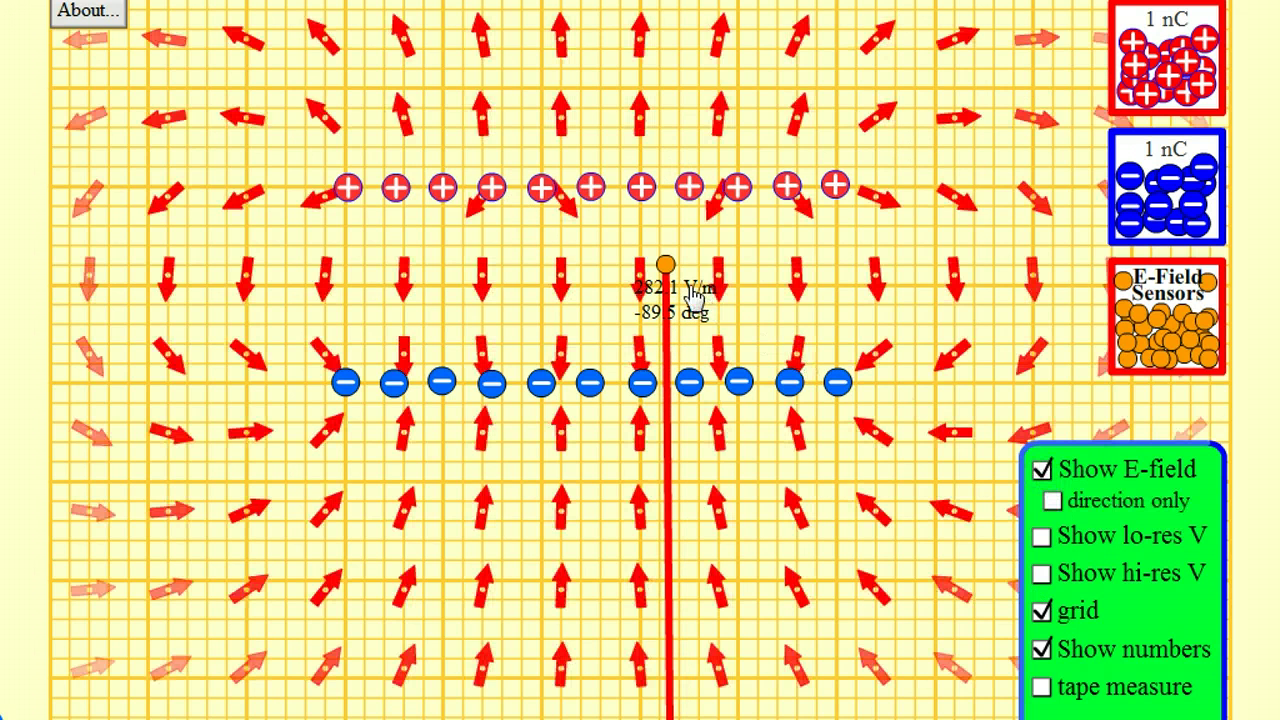
drag(666, 267, 600, 225)
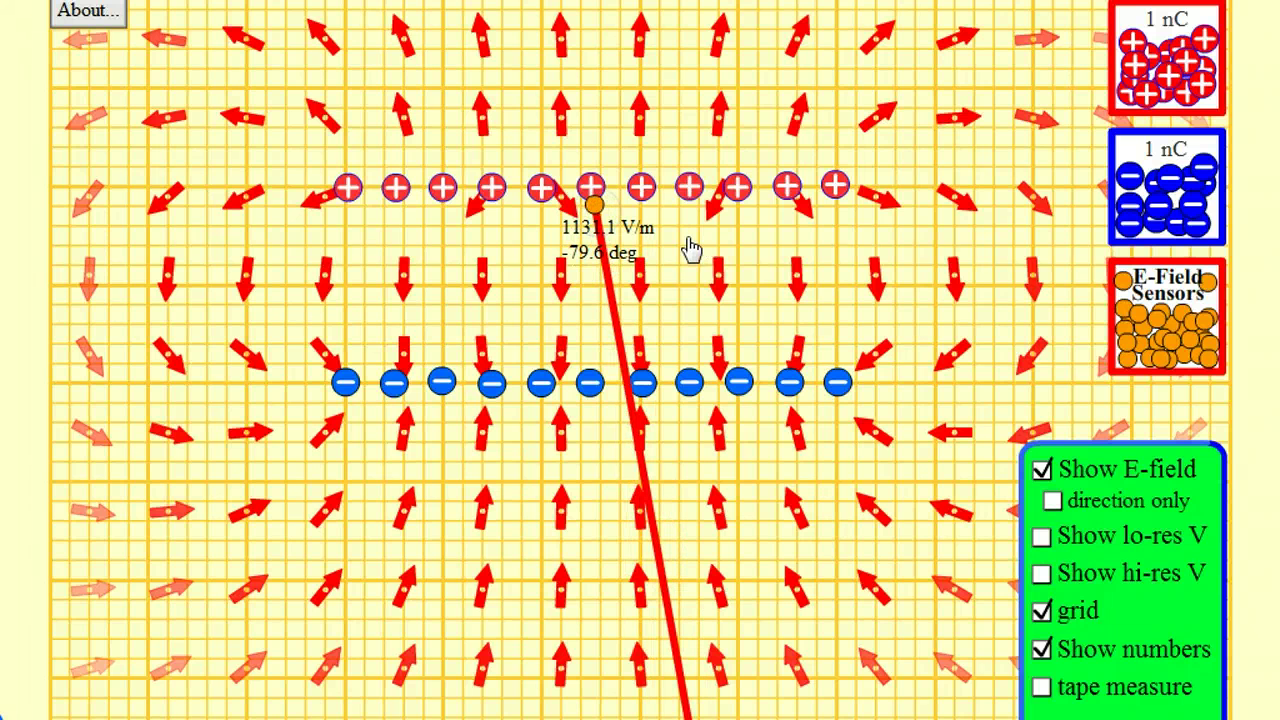
drag(598, 212, 349, 273)
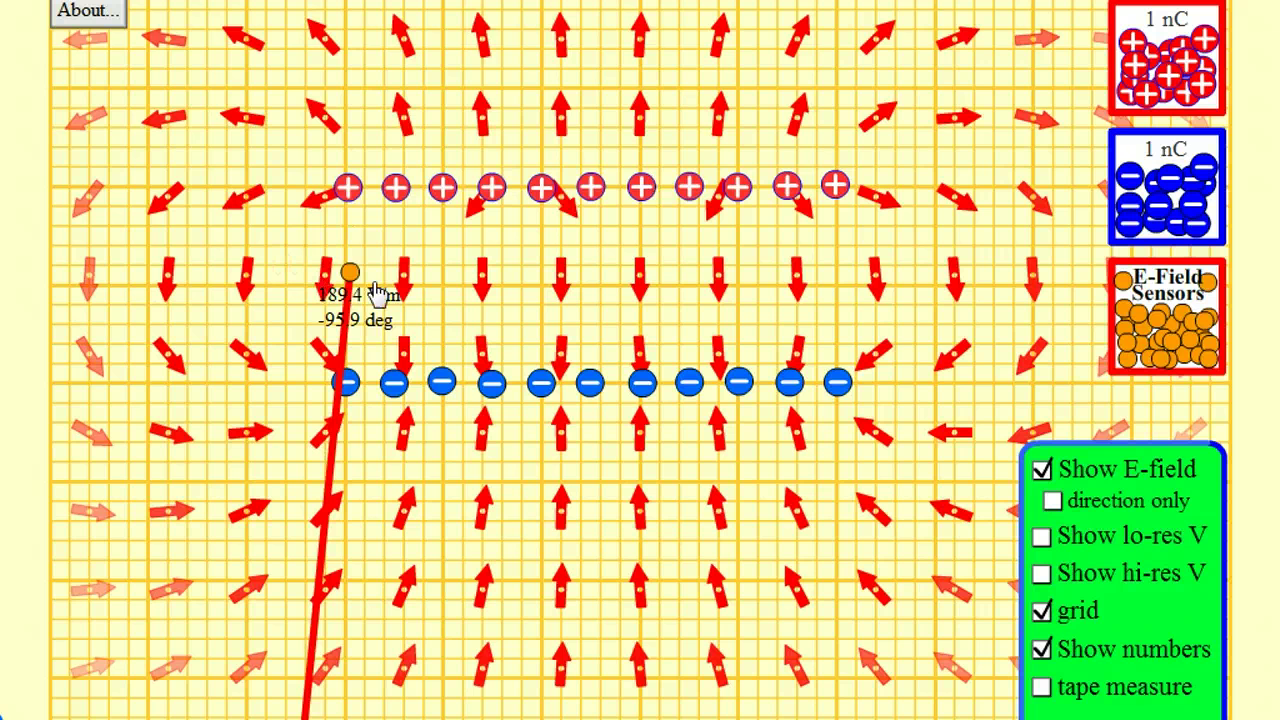
drag(349, 273, 812, 268)
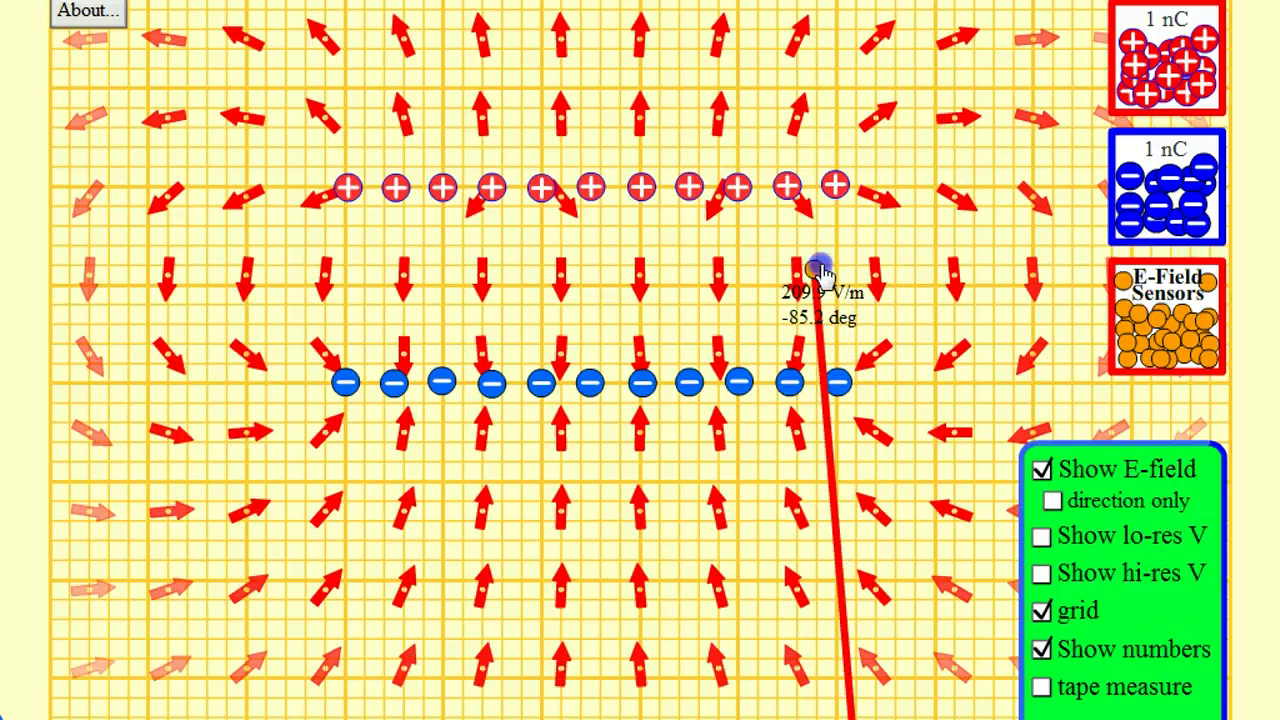
drag(820, 272, 724, 274)
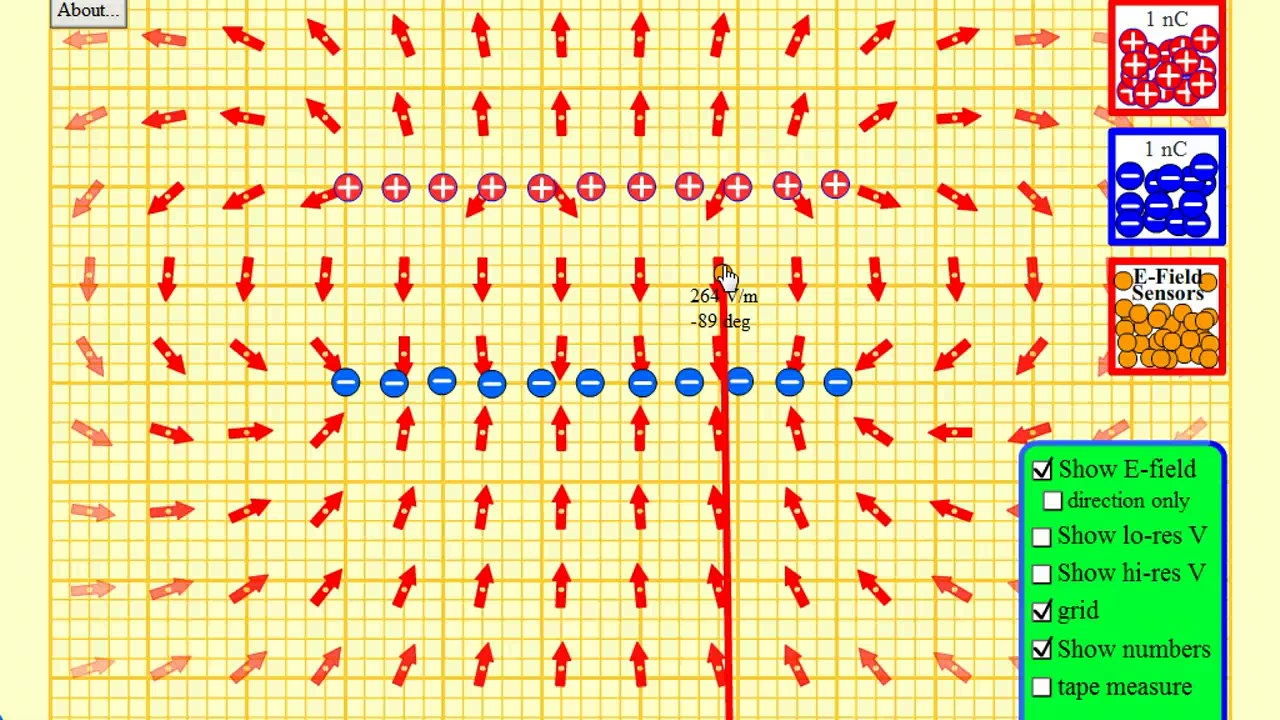
Move the sensor to the rows' left end and add a second sensor at the right end
drag(724, 274, 346, 259)
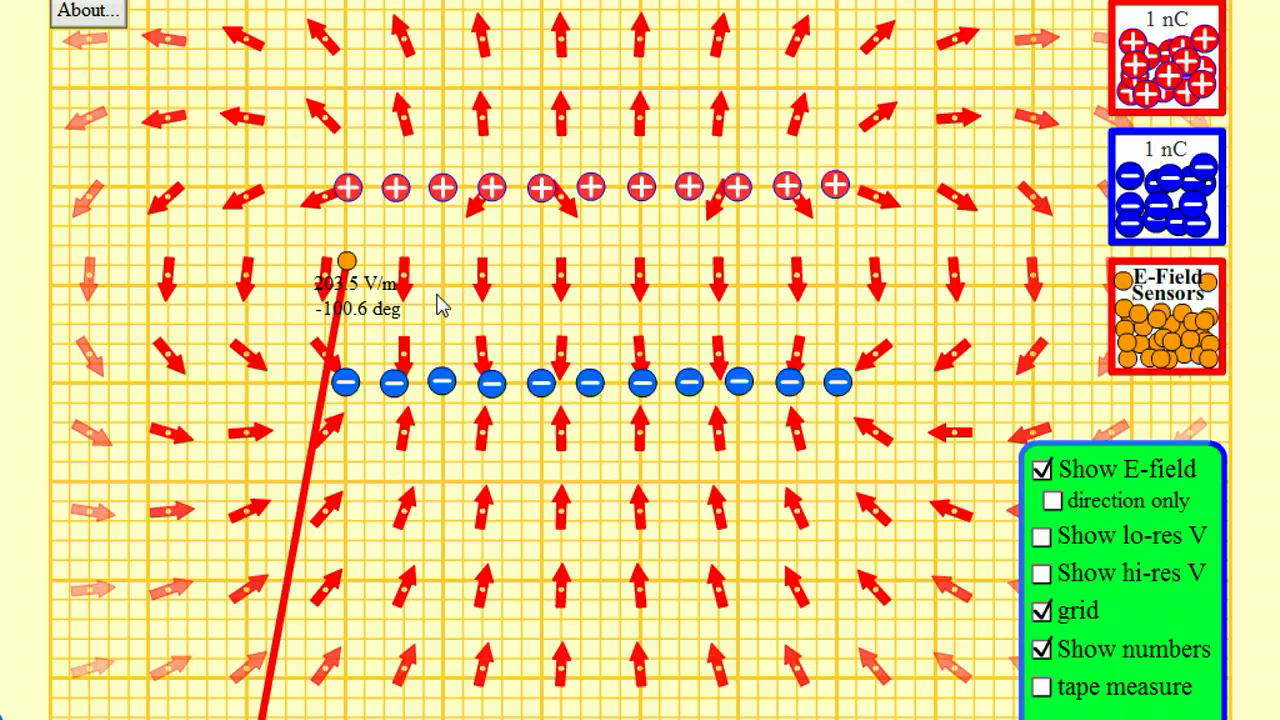
drag(1212, 226, 926, 325)
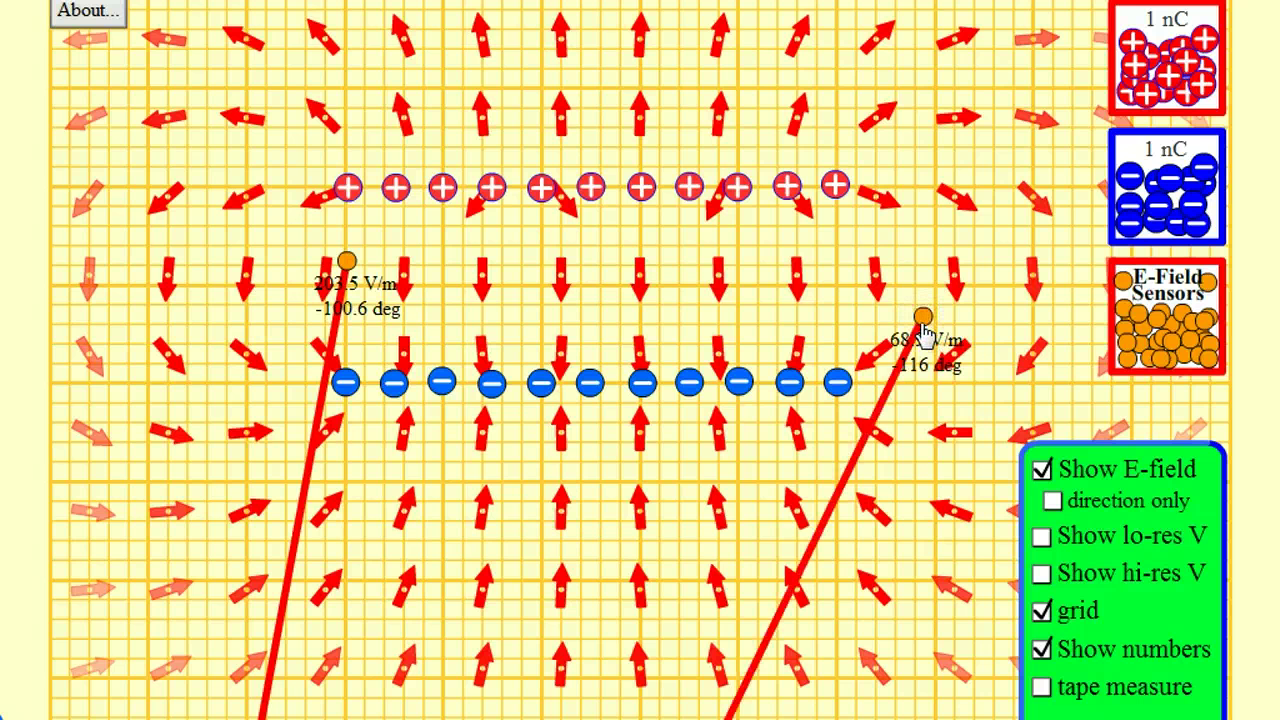